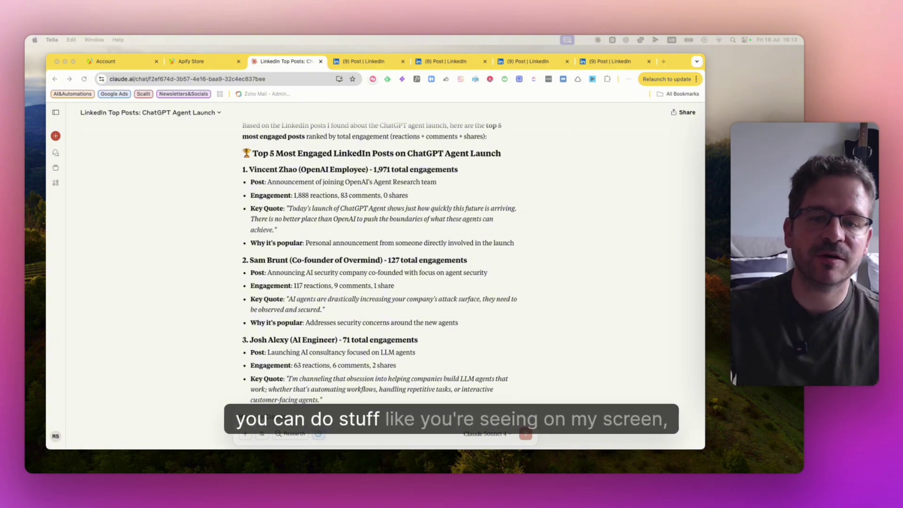
# - Review the Claude chat's answers about the top ChatGPT agent launch posts, their links and the latest LinkedIn post
pyautogui.scroll(1, 354, 218)
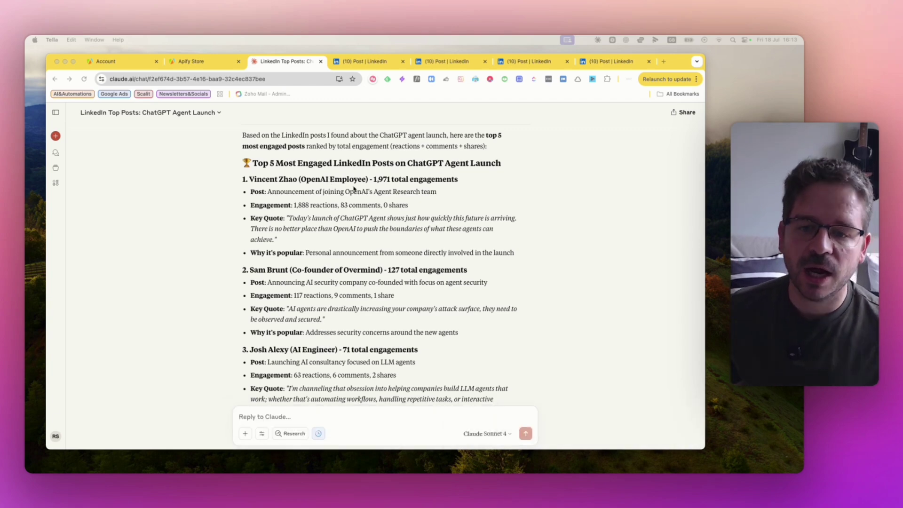
pyautogui.scroll(-10, 363, 188)
pyautogui.scroll(-15, 367, 187)
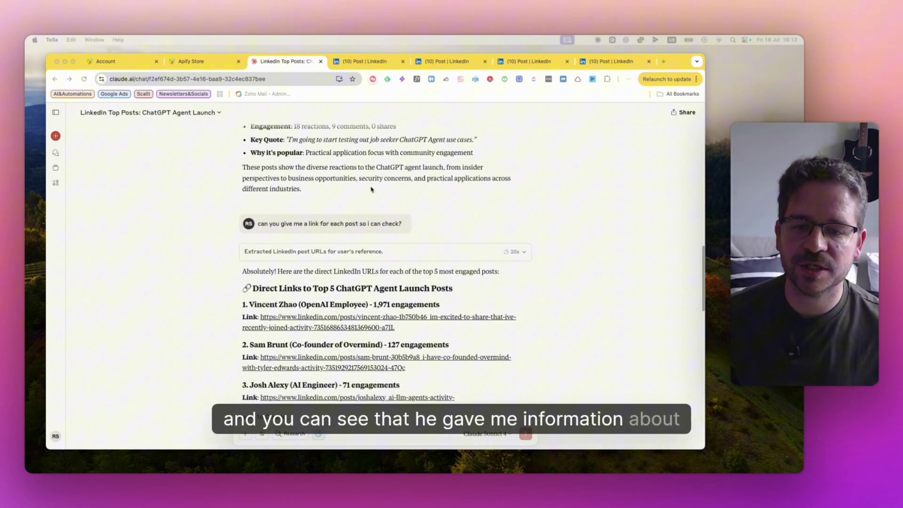
pyautogui.scroll(-8, 371, 190)
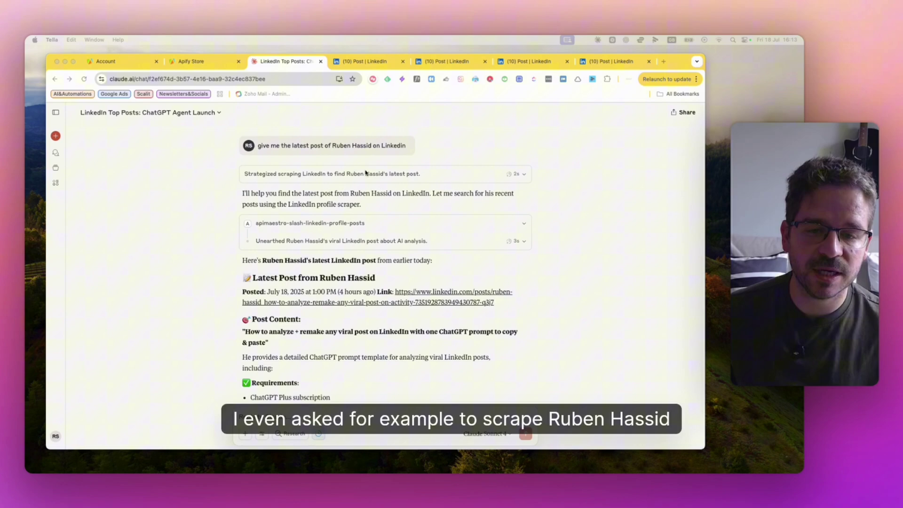
pyautogui.scroll(-7, 372, 183)
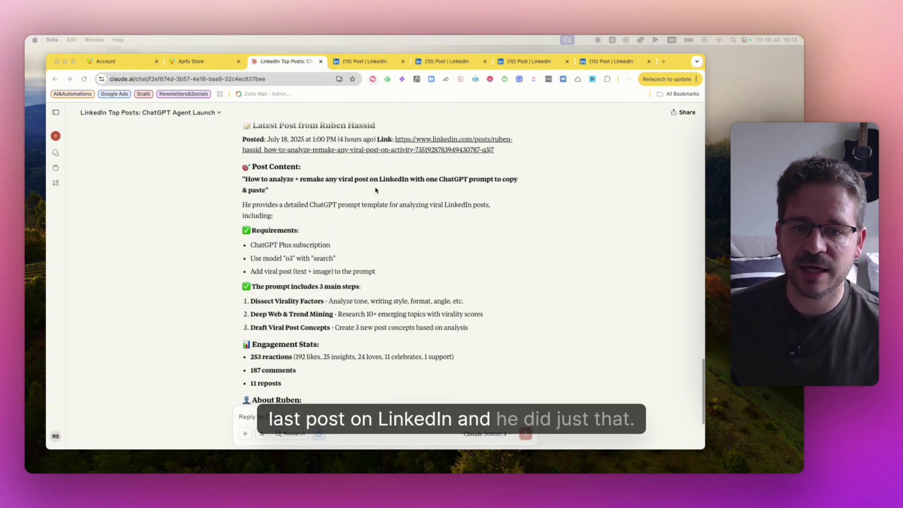
# - View the LinkedIn post about analyzing and remaking viral posts, and return to the Claude chat
pyautogui.click(363, 61)
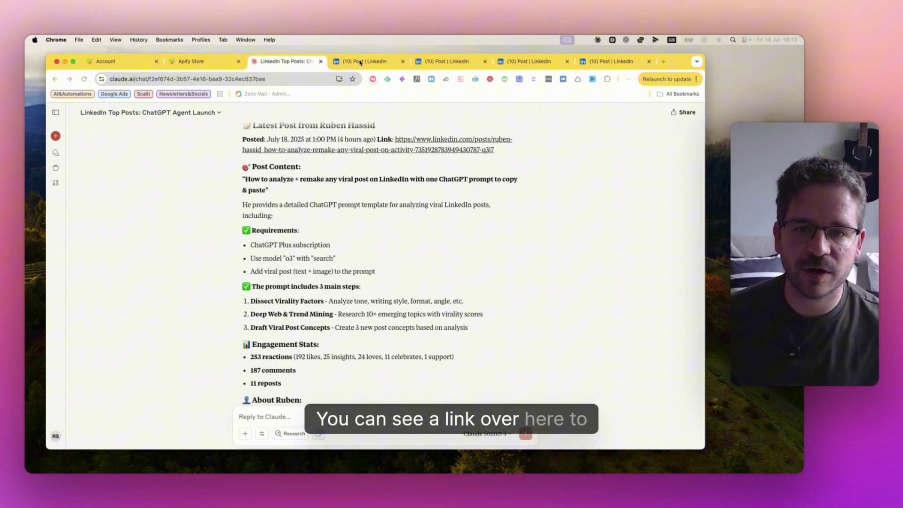
pyautogui.scroll(11, 329, 199)
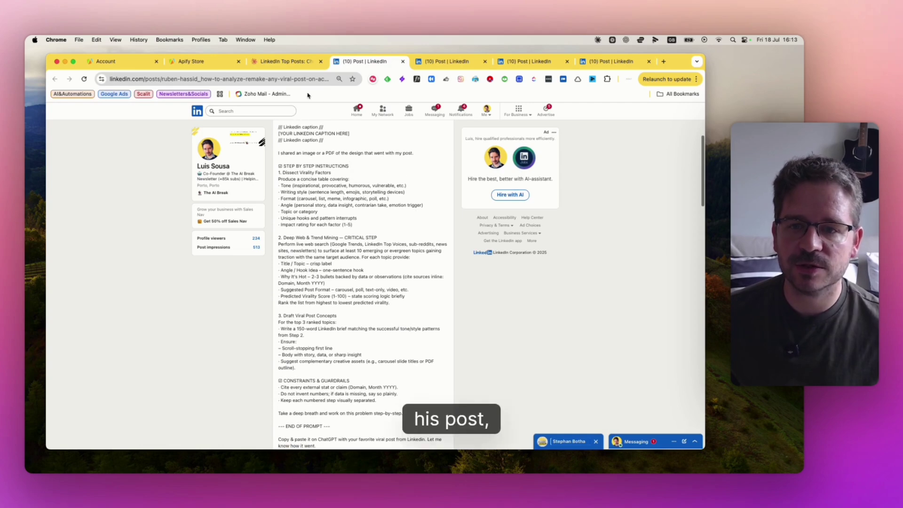
pyautogui.click(288, 62)
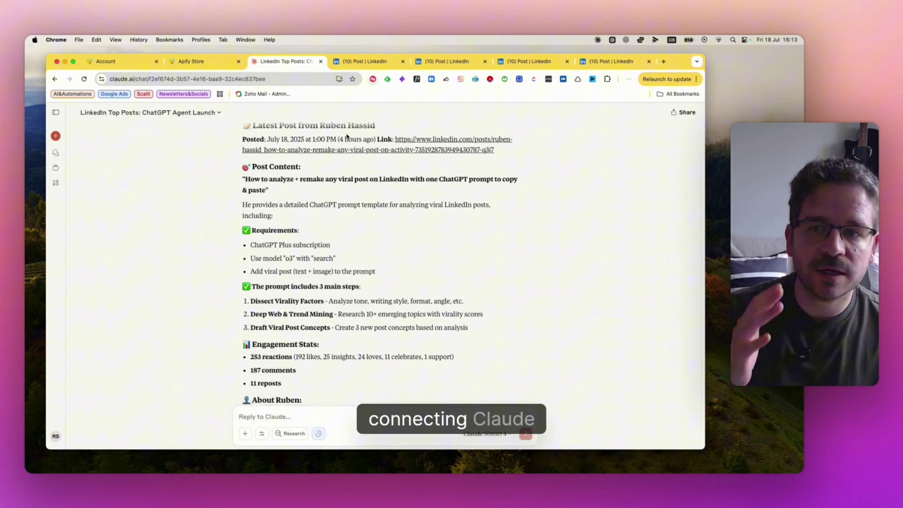
# - Look over the Apify Store alongside the Claude chat and check the Apify account's usage figure
pyautogui.click(191, 61)
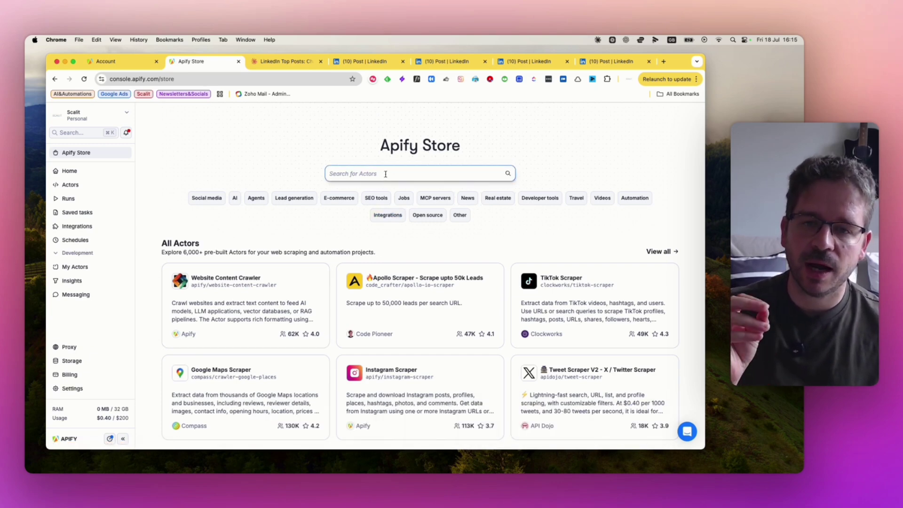
pyautogui.click(296, 67)
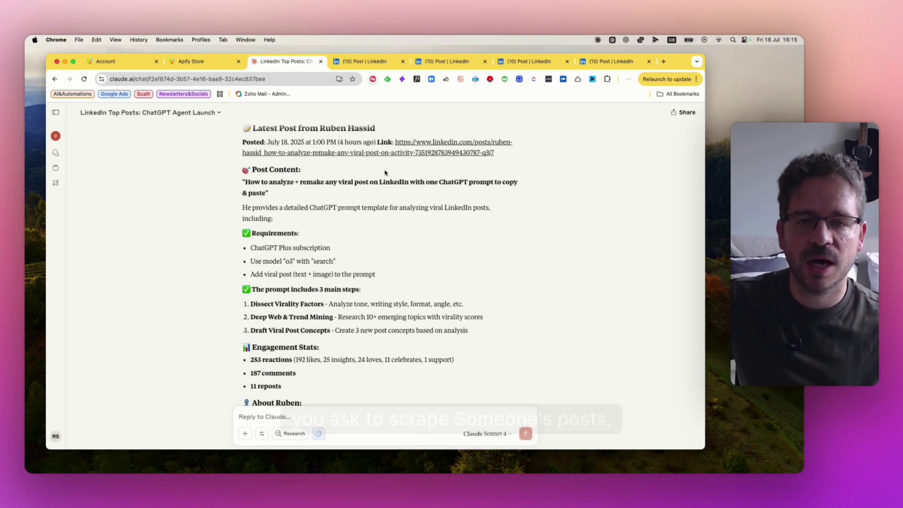
pyautogui.scroll(1, 384, 174)
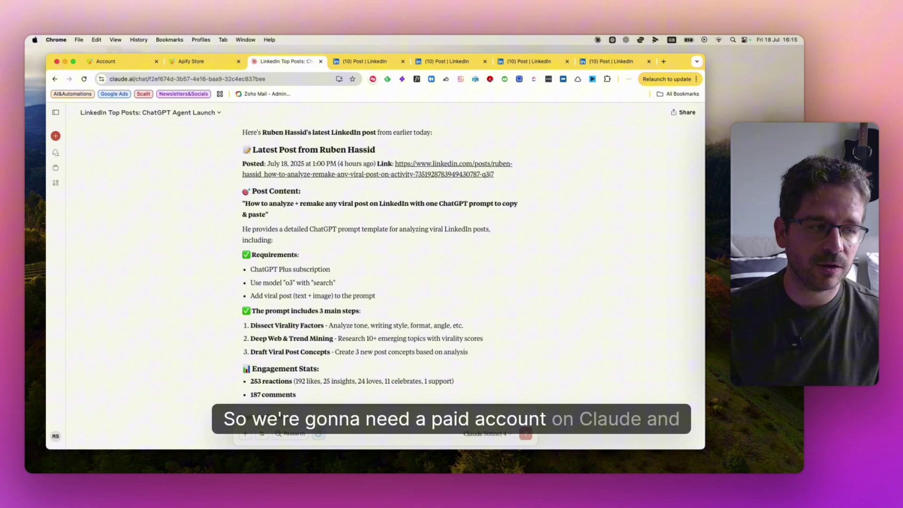
pyautogui.click(198, 65)
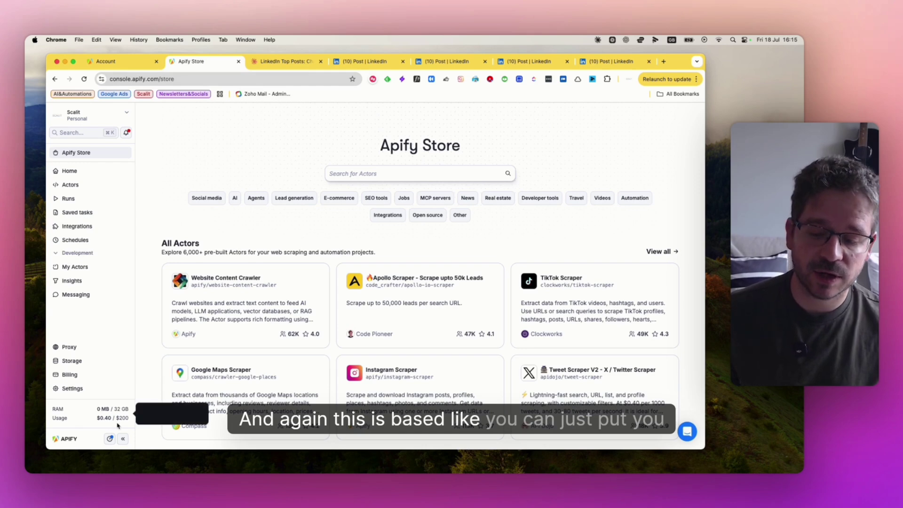
pyautogui.moveTo(124, 416)
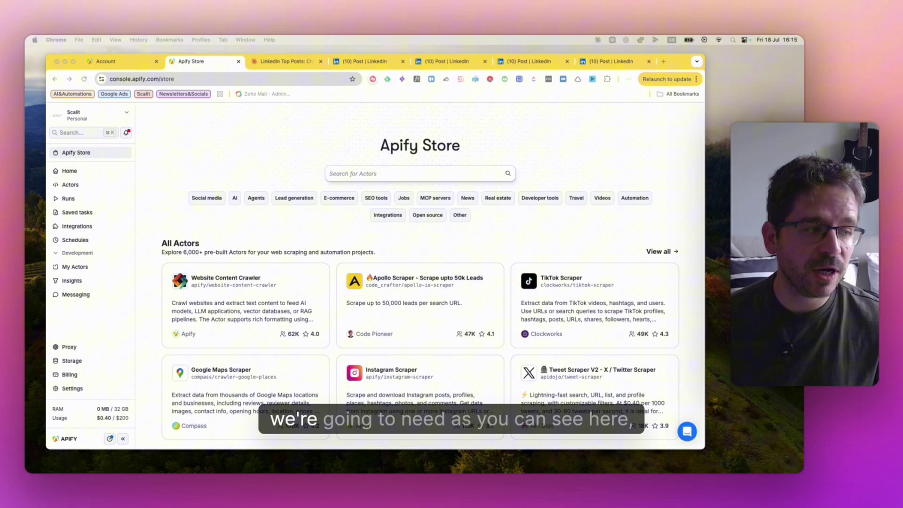
# - Switch to the Claude desktop app and open its Developer settings for local MCP servers
pyautogui.press('super+Tab')
pyautogui.moveTo(462, 97); pyautogui.dragTo(467, 124)
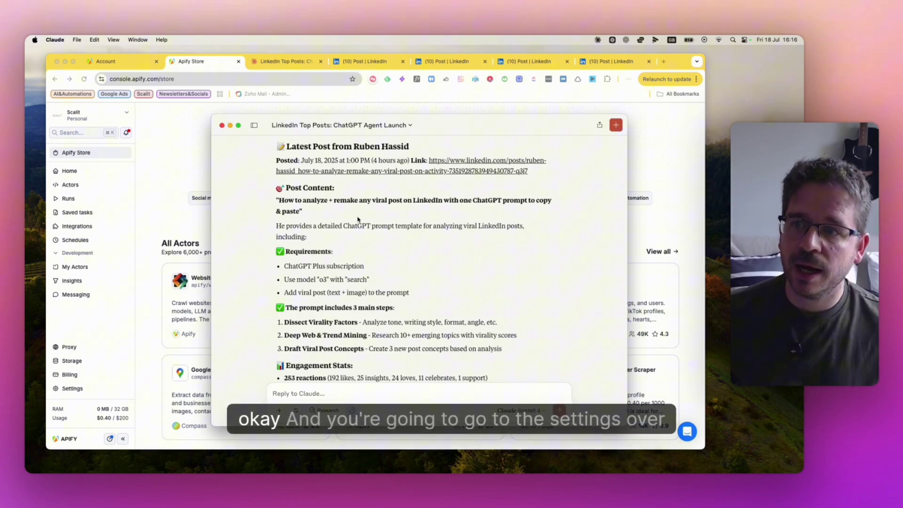
pyautogui.click(57, 39)
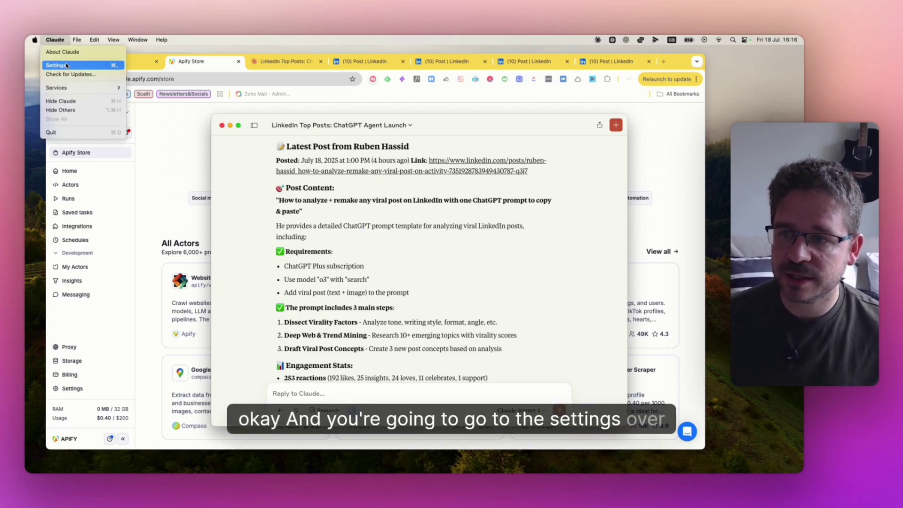
pyautogui.click(82, 66)
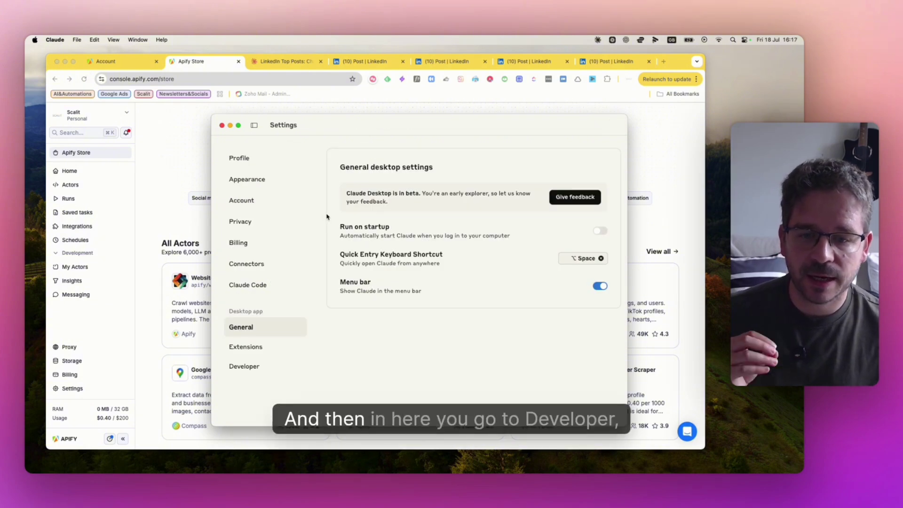
pyautogui.click(266, 371)
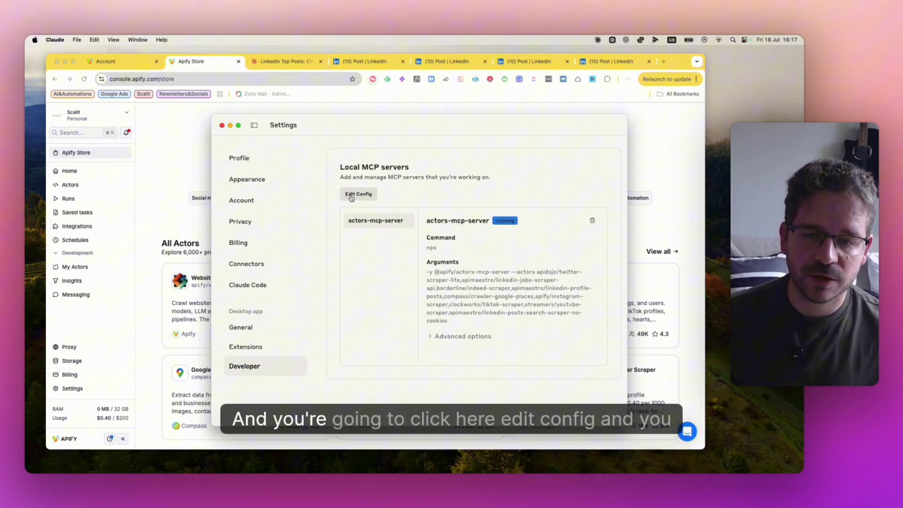
# - Locate Claude's MCP configuration file, claude_desktop_config.json, and open it in TextEdit
pyautogui.click(366, 199)
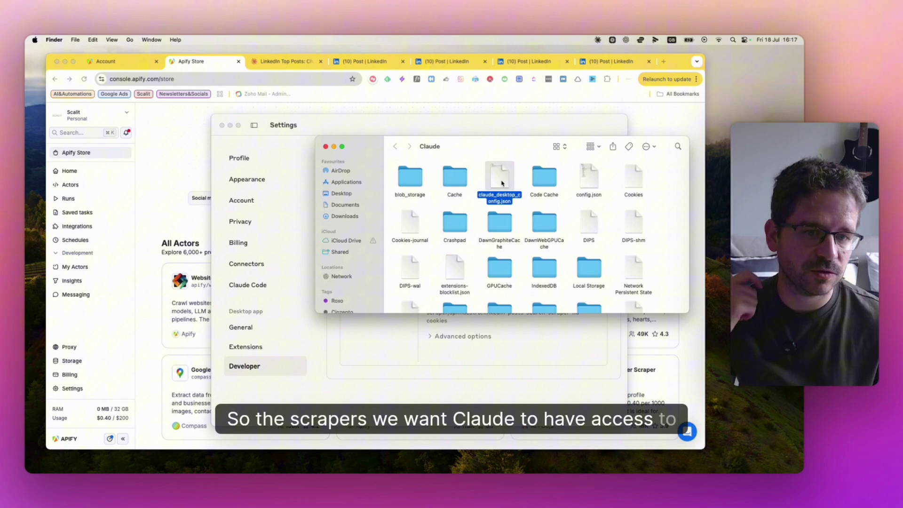
pyautogui.rightClick(501, 180)
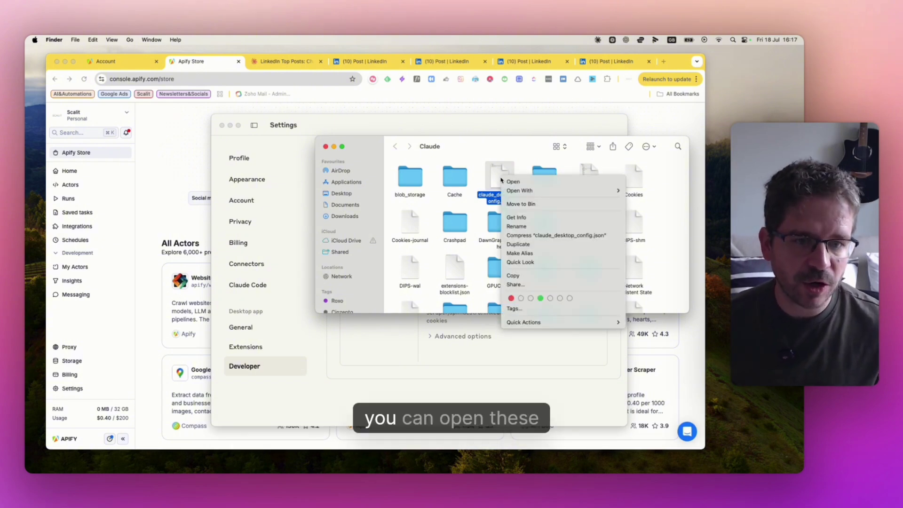
pyautogui.click(502, 178)
pyautogui.rightClick(503, 173)
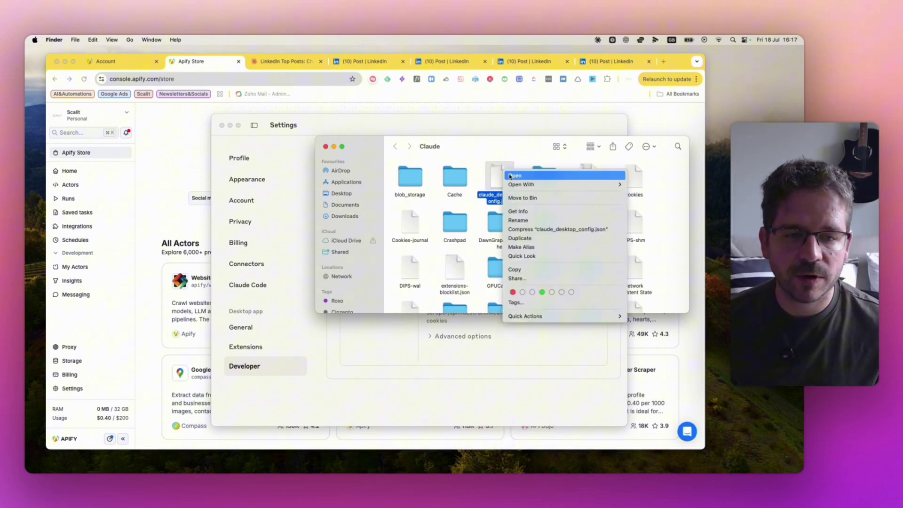
pyautogui.moveTo(535, 185)
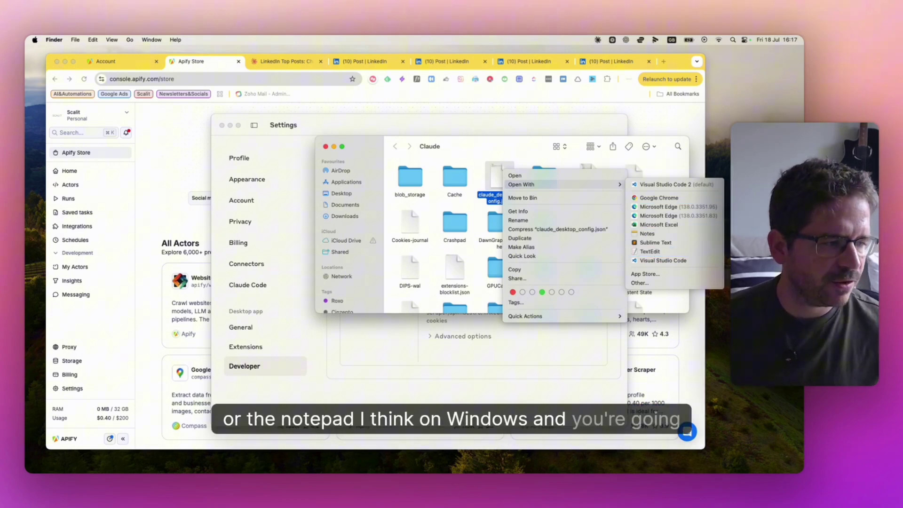
pyautogui.click(673, 184)
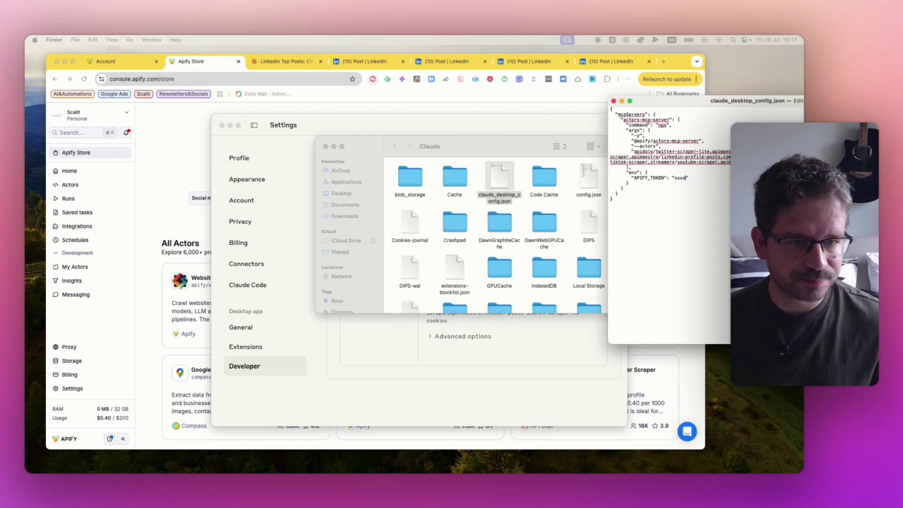
# - Reposition and enlarge the configuration file's window, and examine the whole actors-mcp-server JSON block
pyautogui.moveTo(812, 97); pyautogui.dragTo(534, 92)
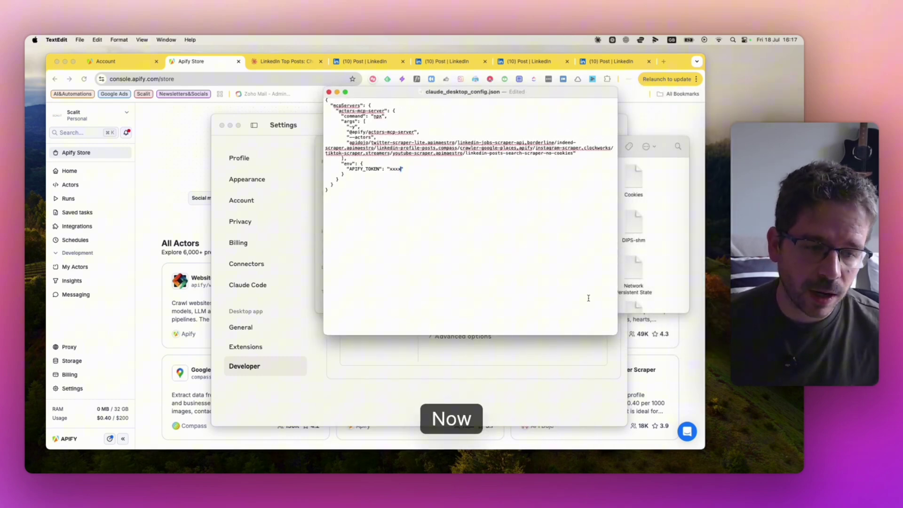
pyautogui.moveTo(616, 334); pyautogui.dragTo(656, 366)
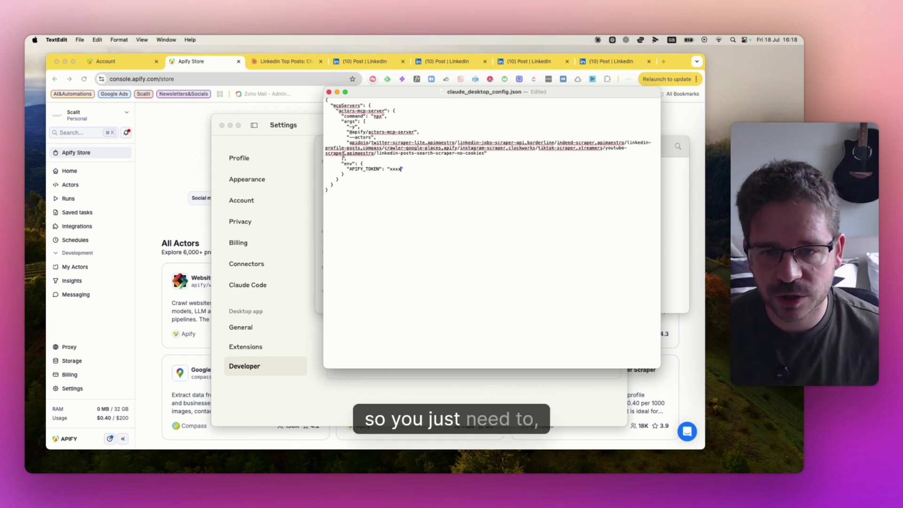
pyautogui.moveTo(326, 100); pyautogui.dragTo(364, 183)
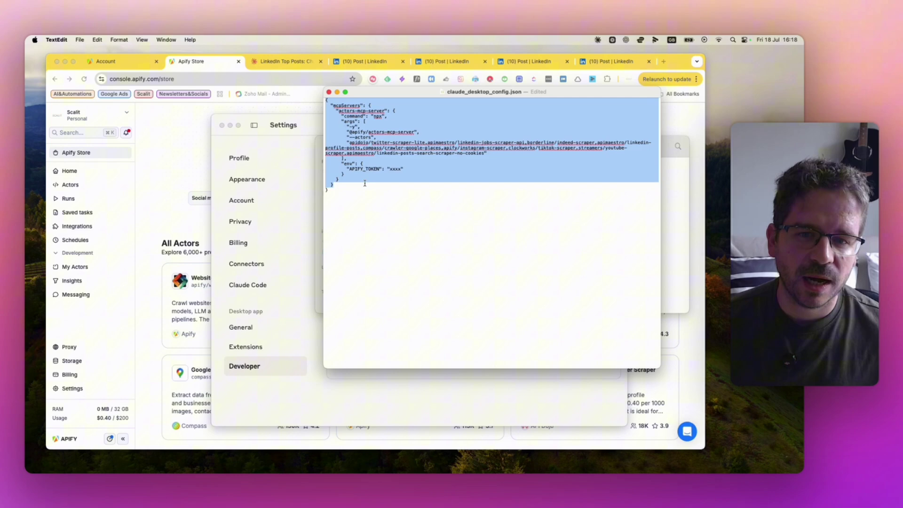
pyautogui.click(432, 169)
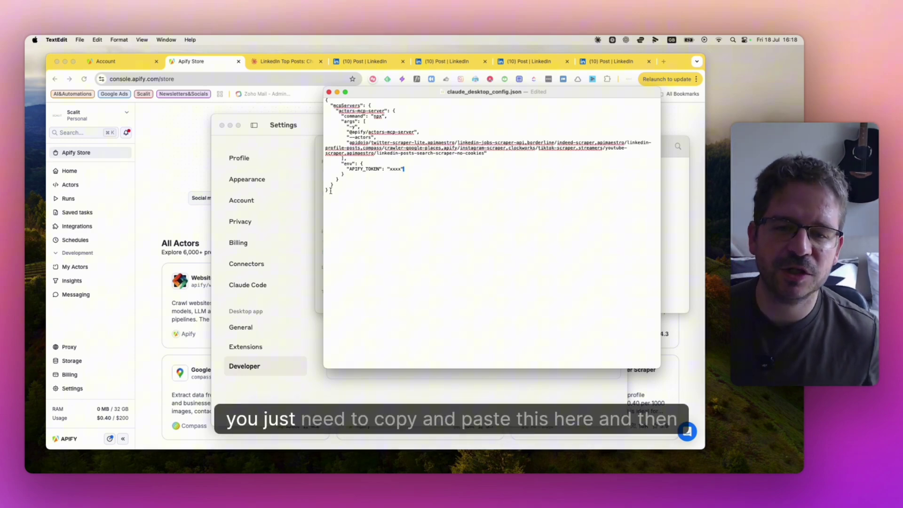
pyautogui.moveTo(342, 188); pyautogui.dragTo(327, 102)
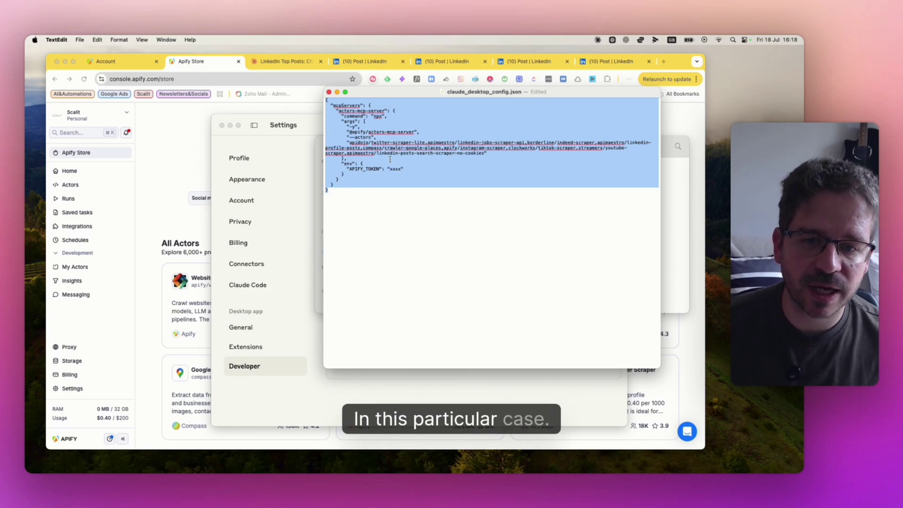
pyautogui.click(387, 138)
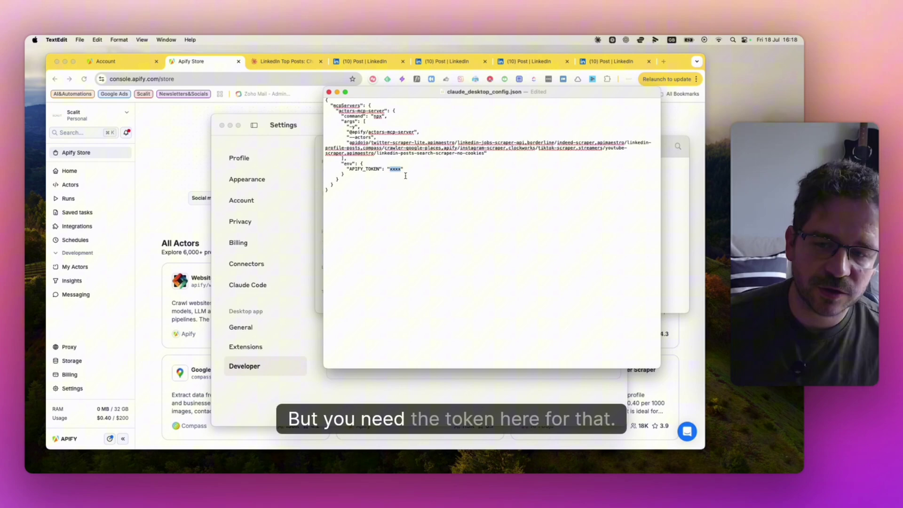
# - View the personal API tokens in Apify's API & Integrations settings, and return to claude_desktop_config.json in TextEdit
pyautogui.click(183, 160)
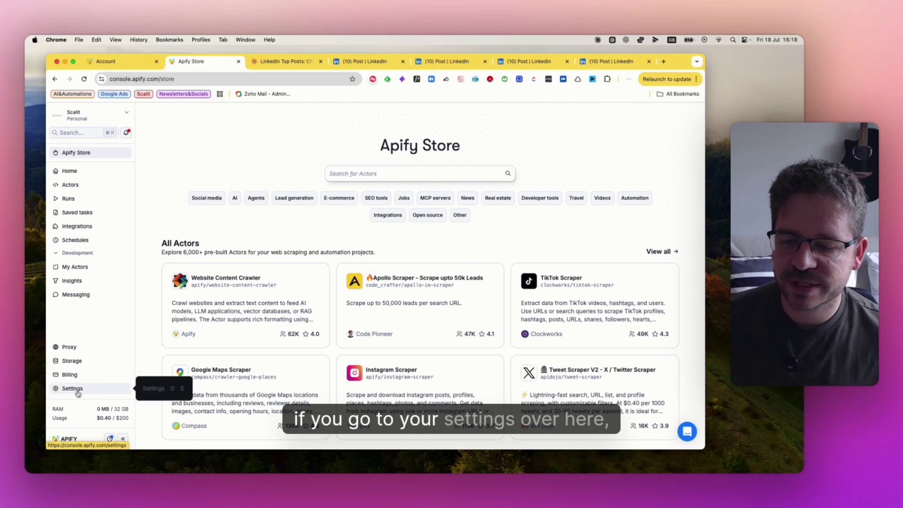
pyautogui.click(106, 62)
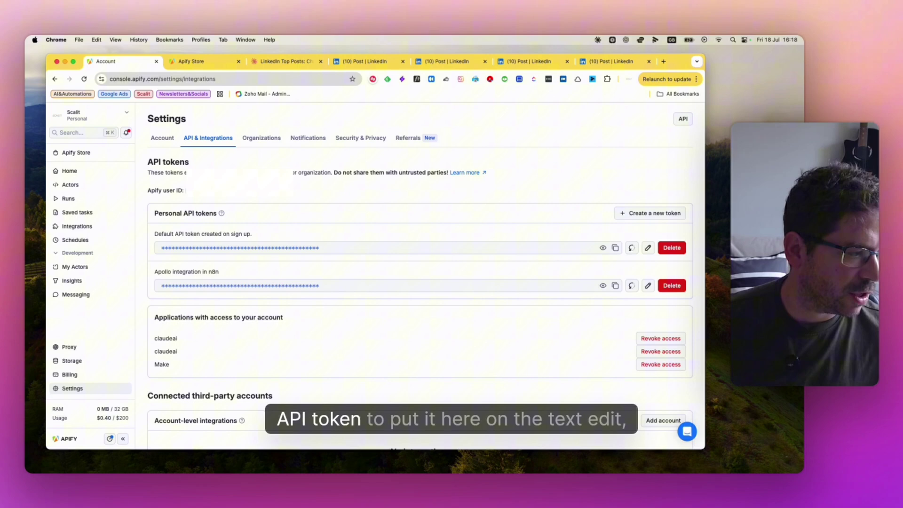
pyautogui.press('super+Tab')
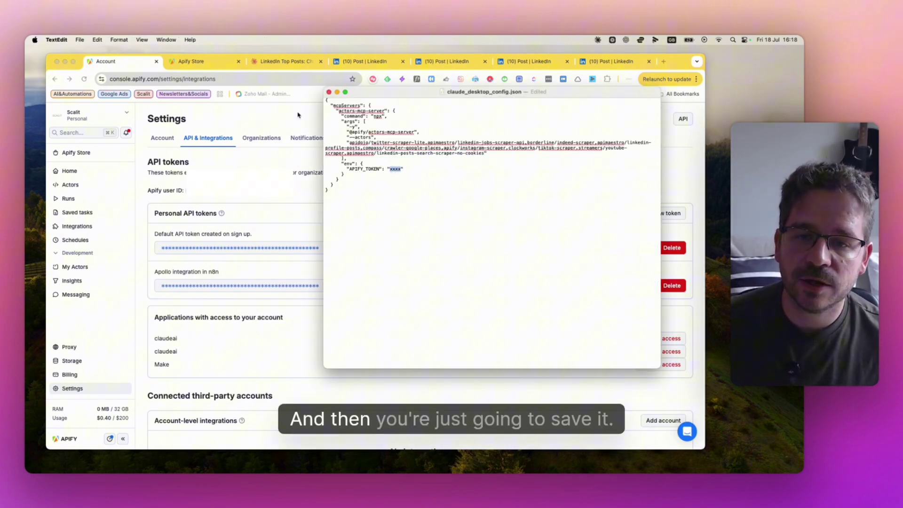
# - Highlight the list of actors in the configuration's arguments and browse the scrapers offered in the Apify Store
pyautogui.doubleClick(362, 143)
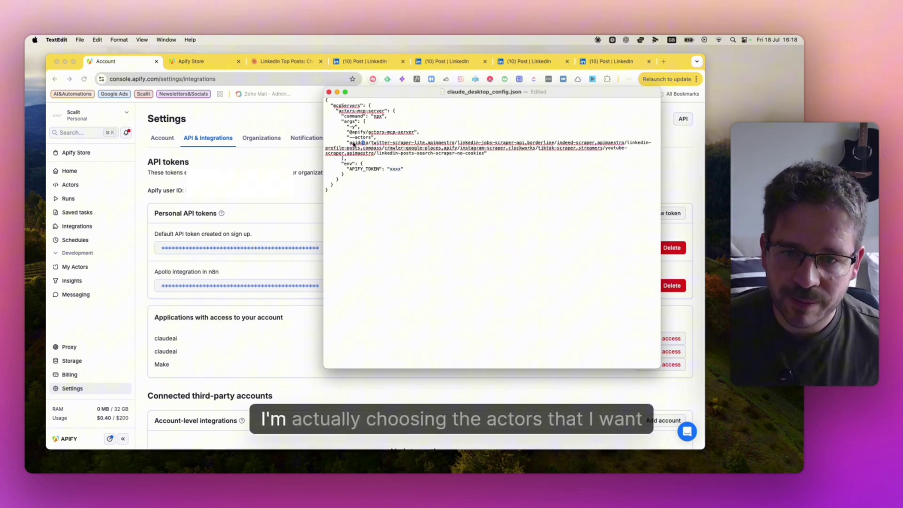
pyautogui.moveTo(368, 145); pyautogui.dragTo(483, 157)
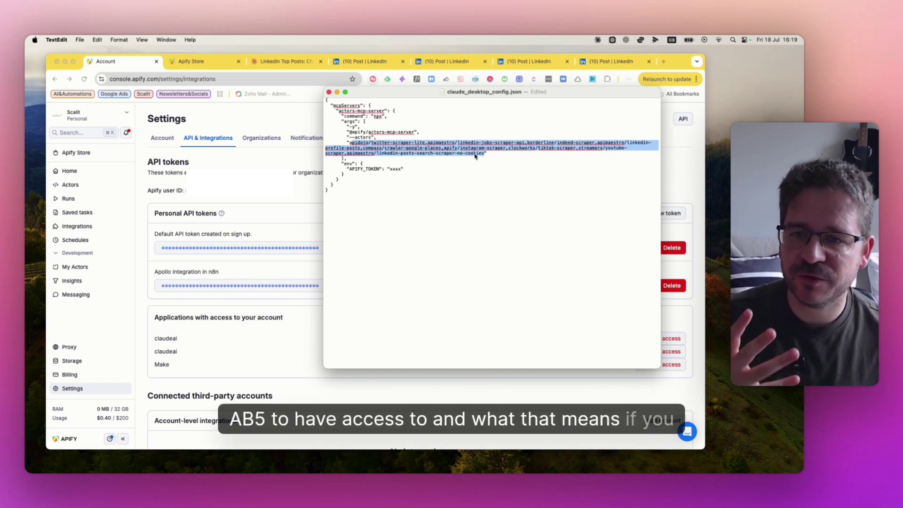
pyautogui.click(198, 62)
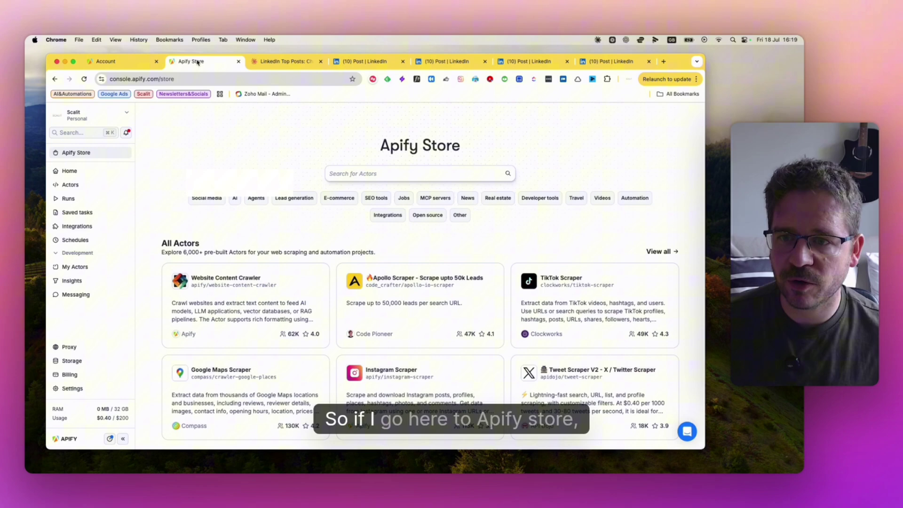
pyautogui.scroll(-2, 380, 267)
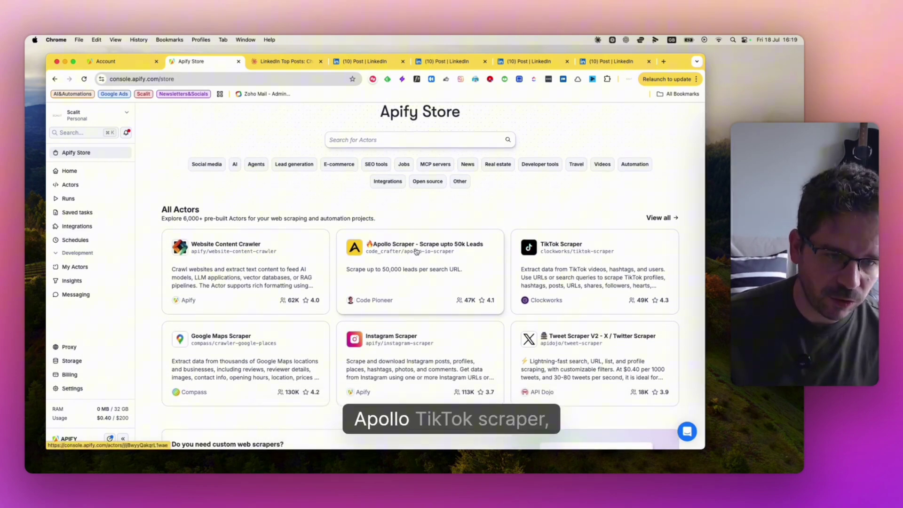
pyautogui.scroll(-3, 414, 348)
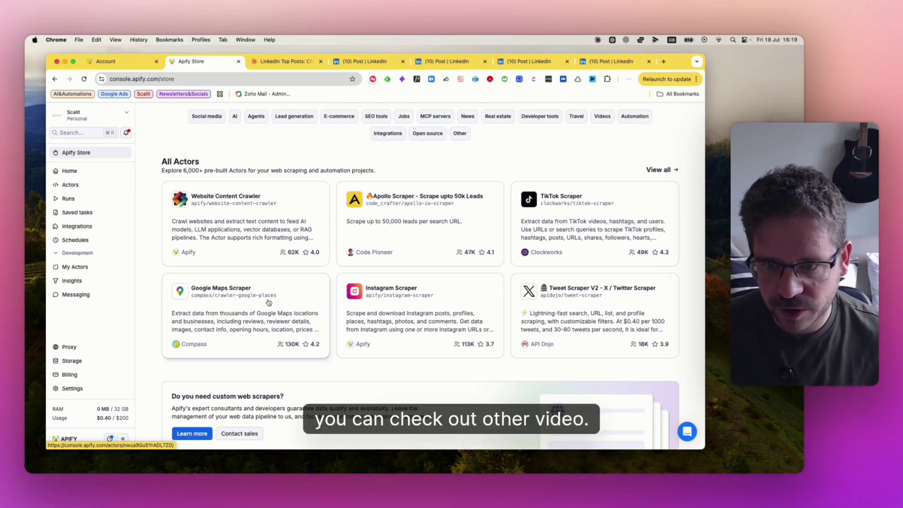
# - Open the Google Maps Scraper in the Apify Store, copy its actor identifier, and return to claude_desktop_config.json in TextEdit
pyautogui.click(269, 302)
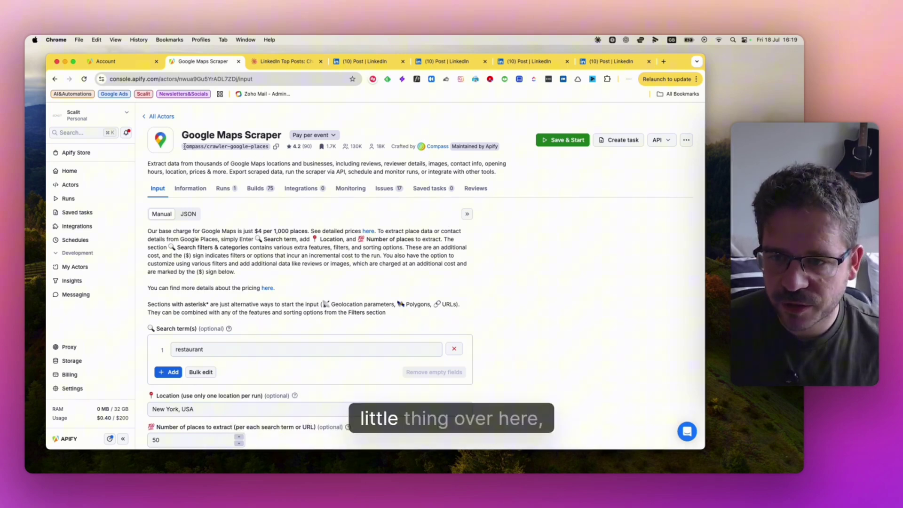
pyautogui.moveTo(183, 147); pyautogui.dragTo(268, 147)
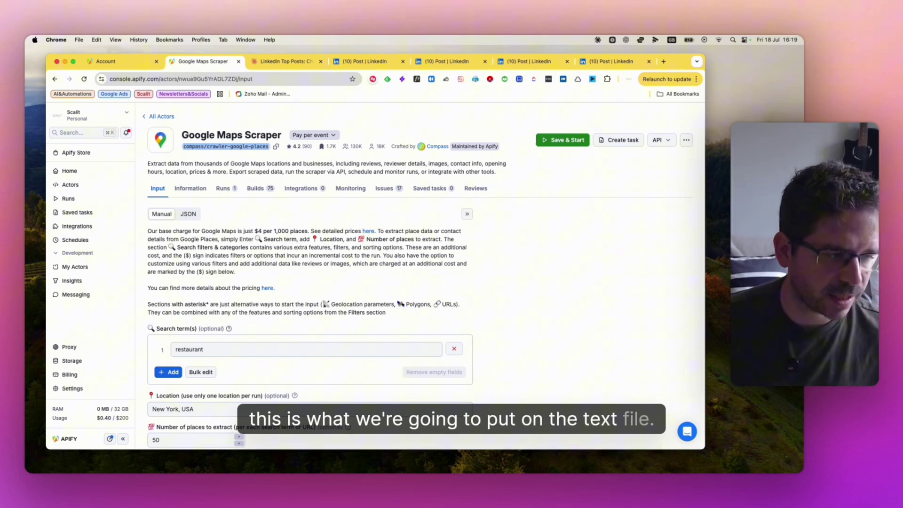
pyautogui.click(277, 146)
pyautogui.press('super+Tab')
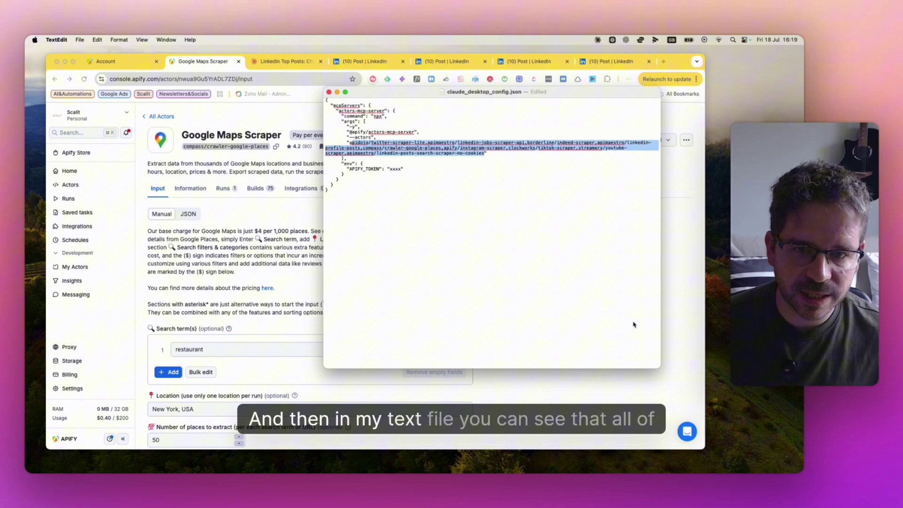
# - Append compass/crawler-google-places after a comma at the end of the actors list in the configuration's arguments, and highlight the new entry
pyautogui.click(349, 143)
pyautogui.moveTo(349, 142); pyautogui.dragTo(511, 142)
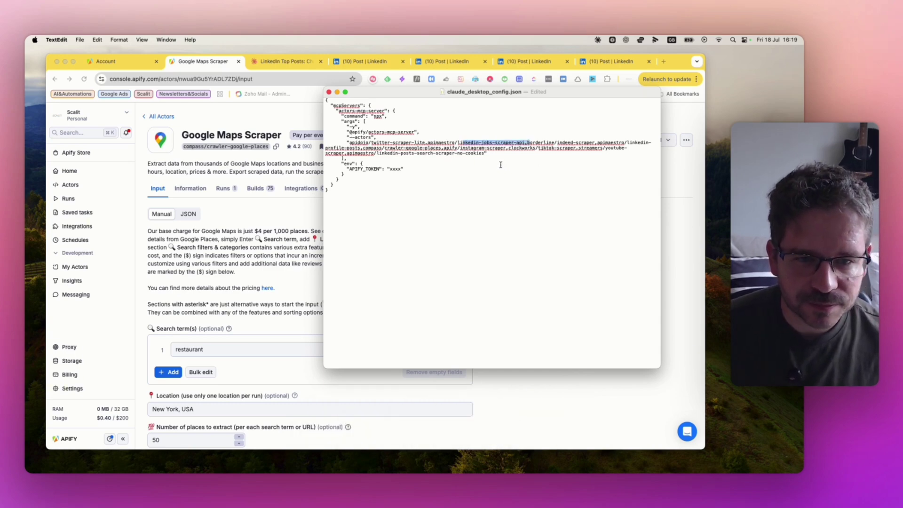
pyautogui.click(486, 154)
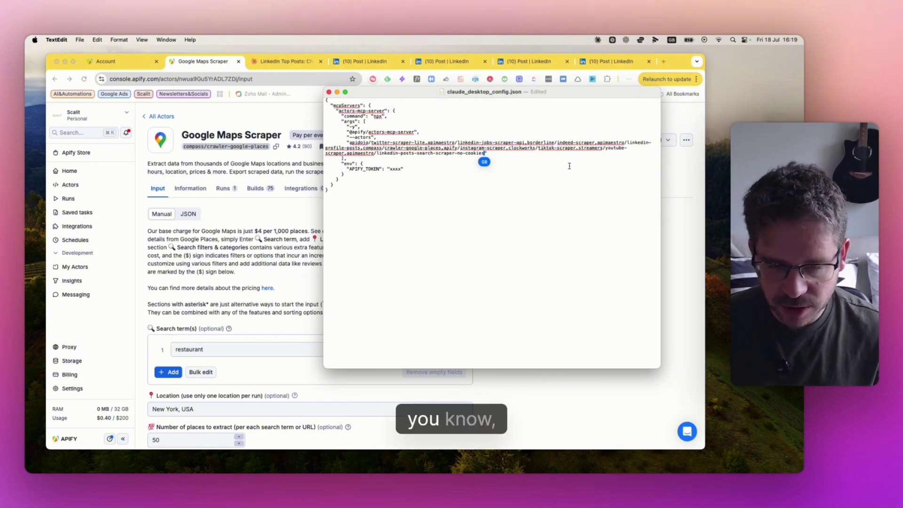
pyautogui.write(',compass/crawler-google-places')
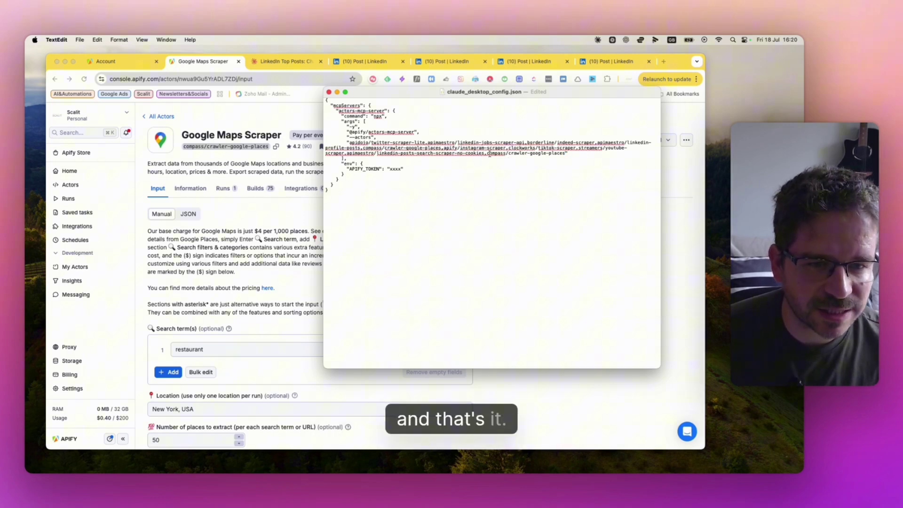
pyautogui.moveTo(488, 154); pyautogui.dragTo(561, 157)
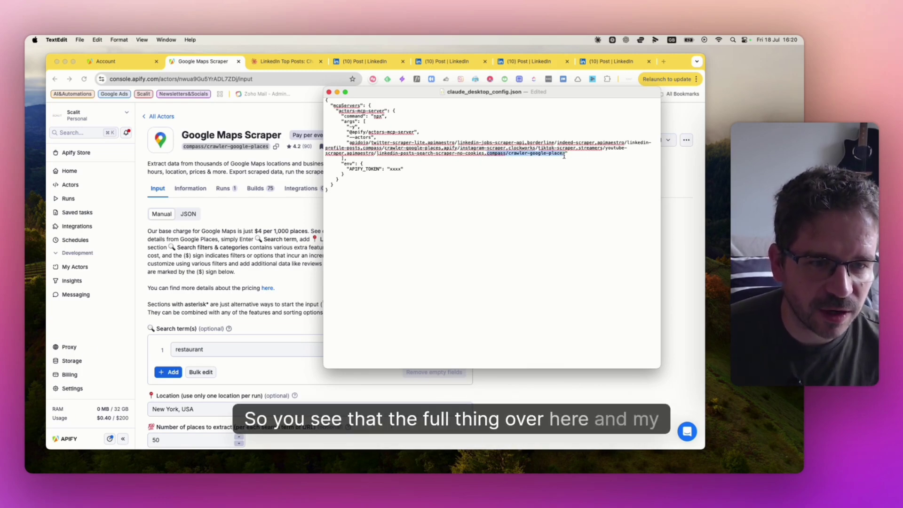
pyautogui.click(576, 149)
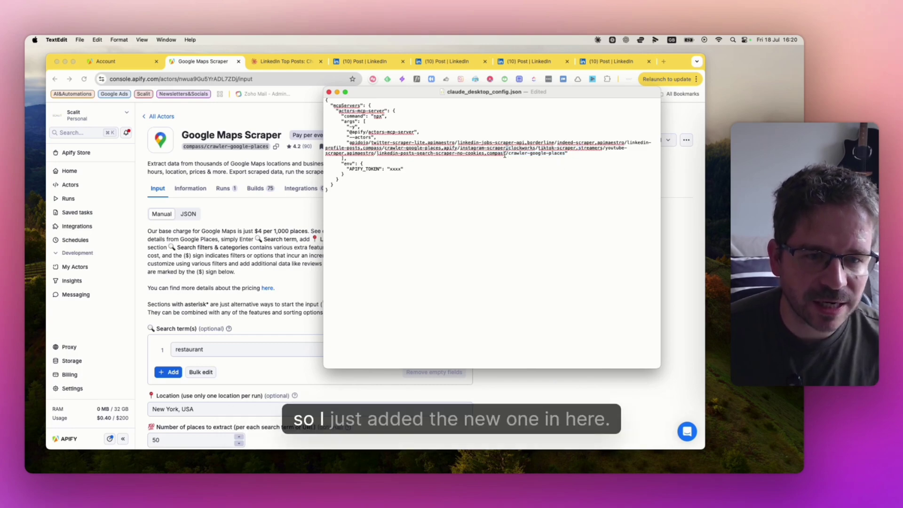
pyautogui.moveTo(559, 154); pyautogui.dragTo(565, 154)
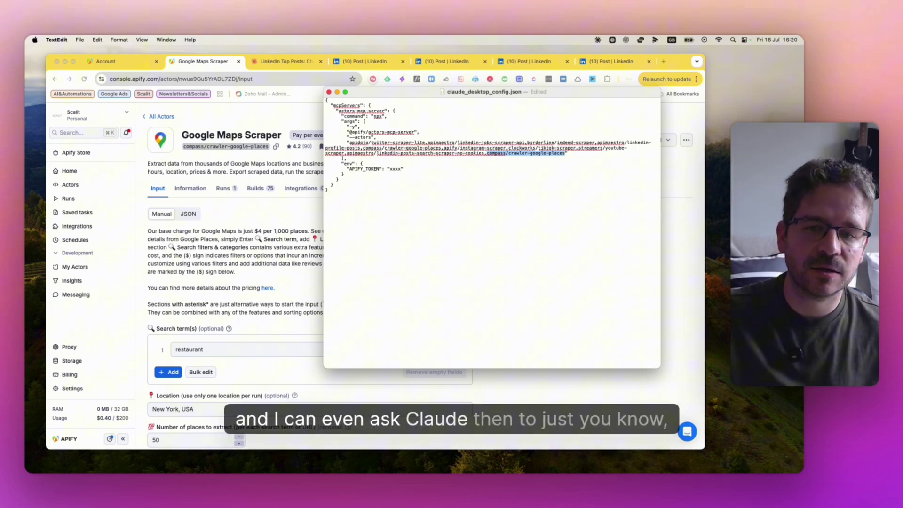
# - Switch to Claude, replace its Settings window with the LinkedIn Top Posts: ChatGPT Agent Launch conversation, and enlarge the conversation window
pyautogui.press('super+space')
pyautogui.press('Return')
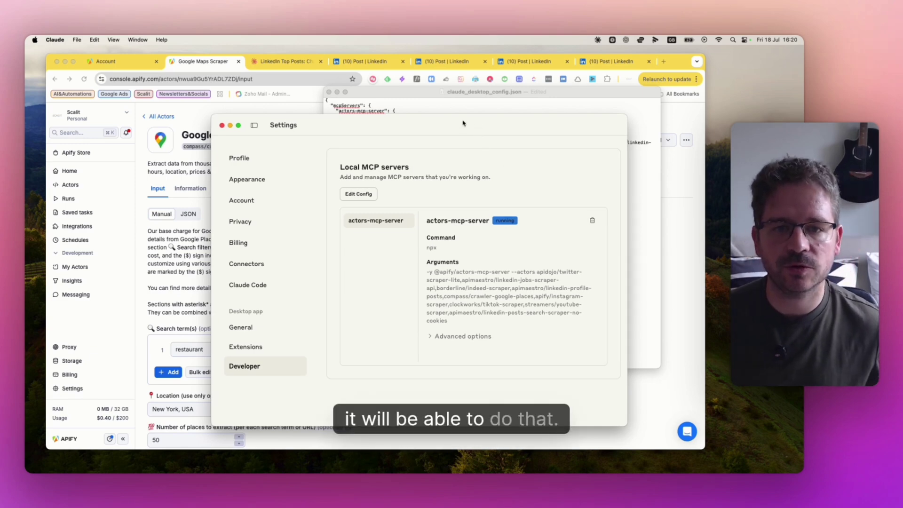
pyautogui.moveTo(461, 123); pyautogui.dragTo(800, 165)
pyautogui.press('super+w')
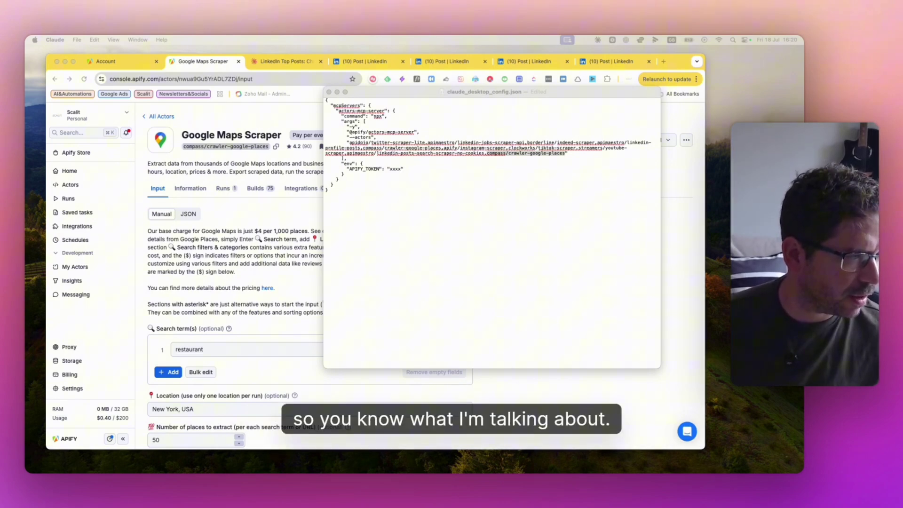
pyautogui.press('super+n')
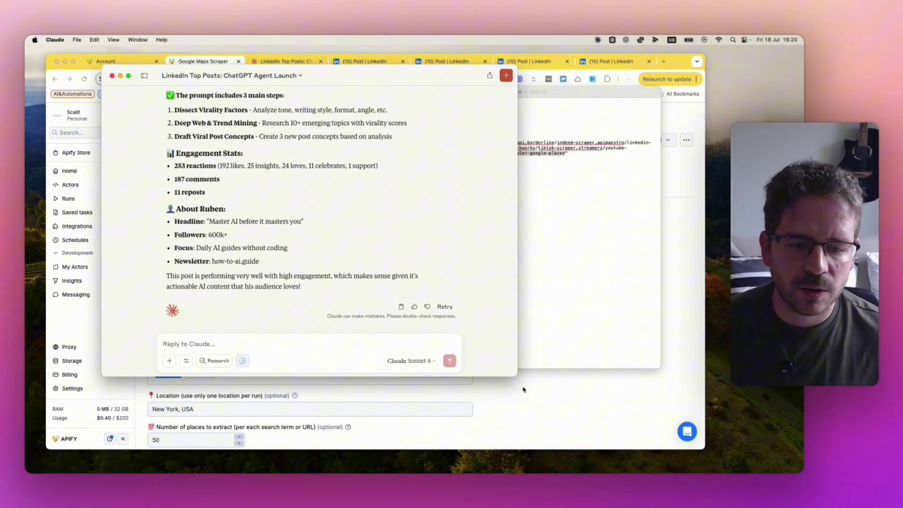
pyautogui.moveTo(518, 376); pyautogui.dragTo(688, 448)
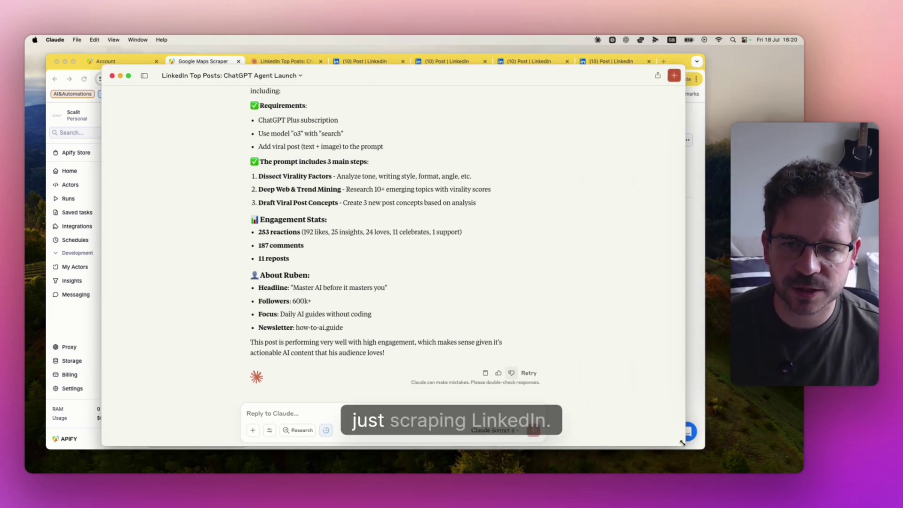
pyautogui.scroll(3, 269, 230)
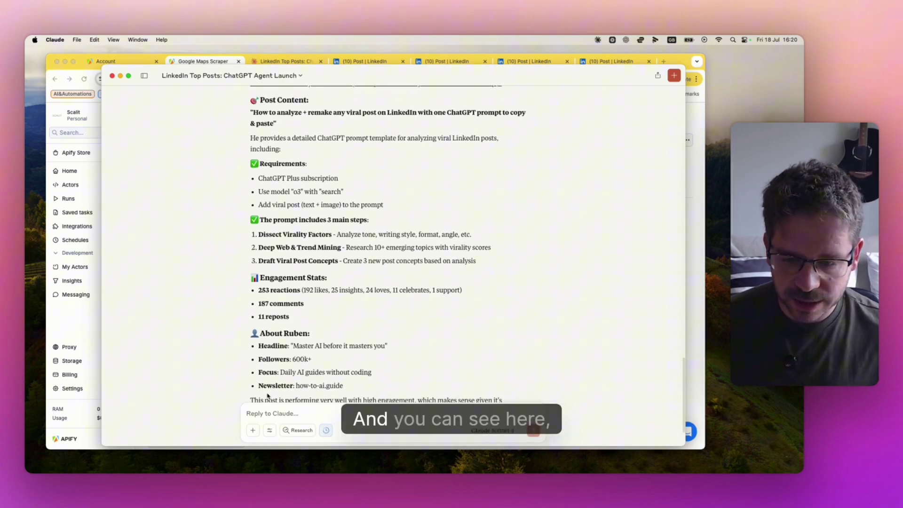
# - Examine the scraper tools that actors-mcp-server offers in the conversation, glance back at the configuration file, and close the tools list
pyautogui.click(270, 431)
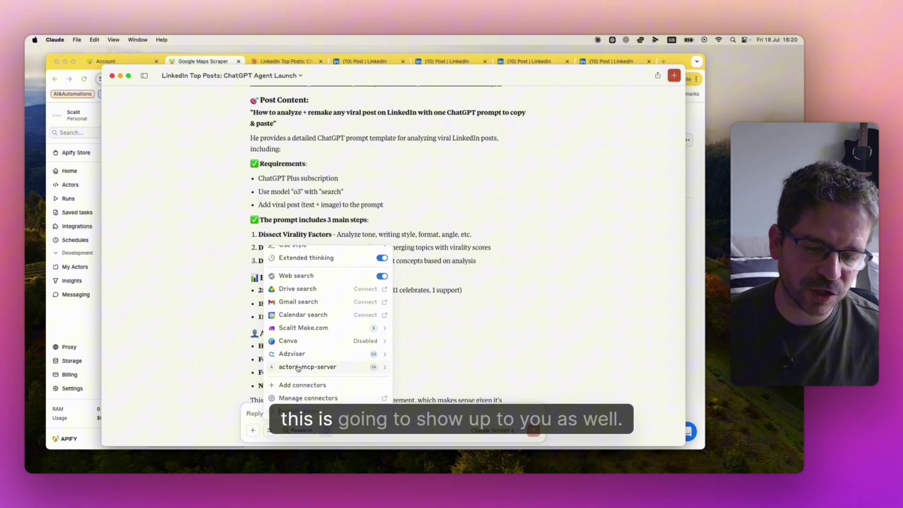
pyautogui.click(376, 370)
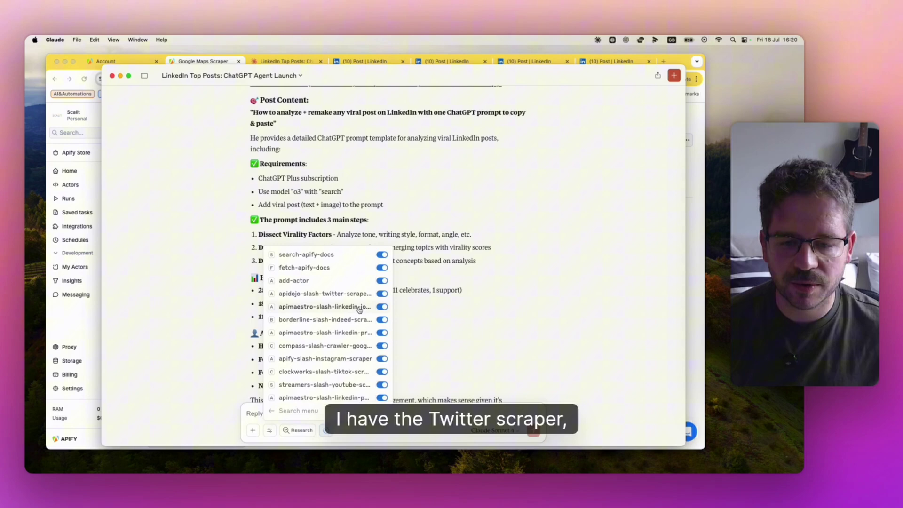
pyautogui.scroll(-1, 331, 394)
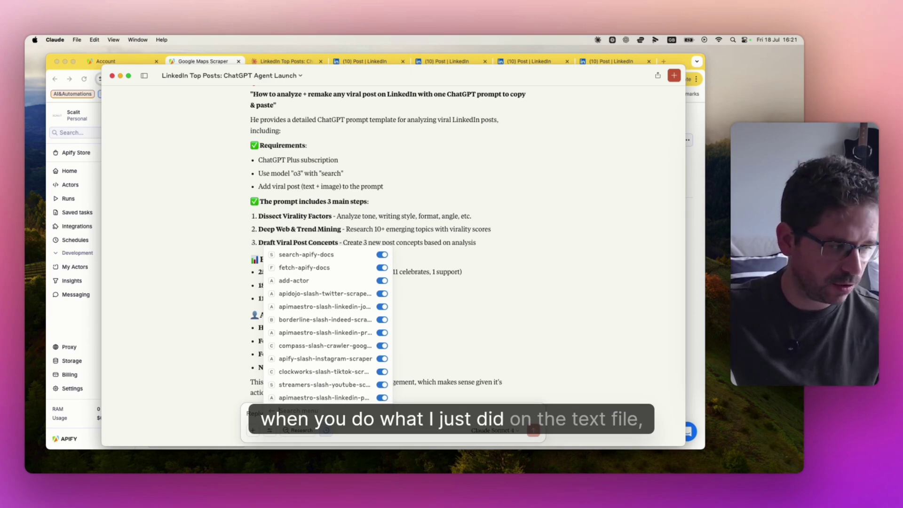
pyautogui.press('super+Tab')
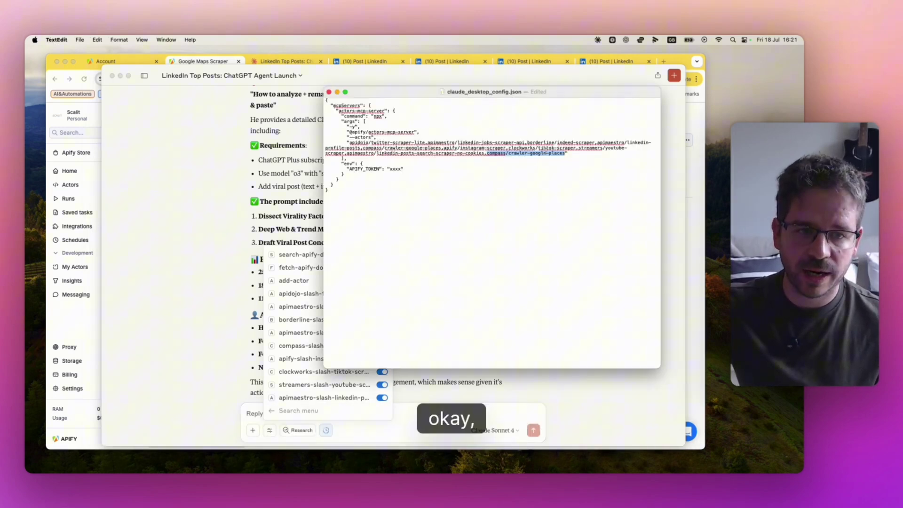
pyautogui.click(116, 101)
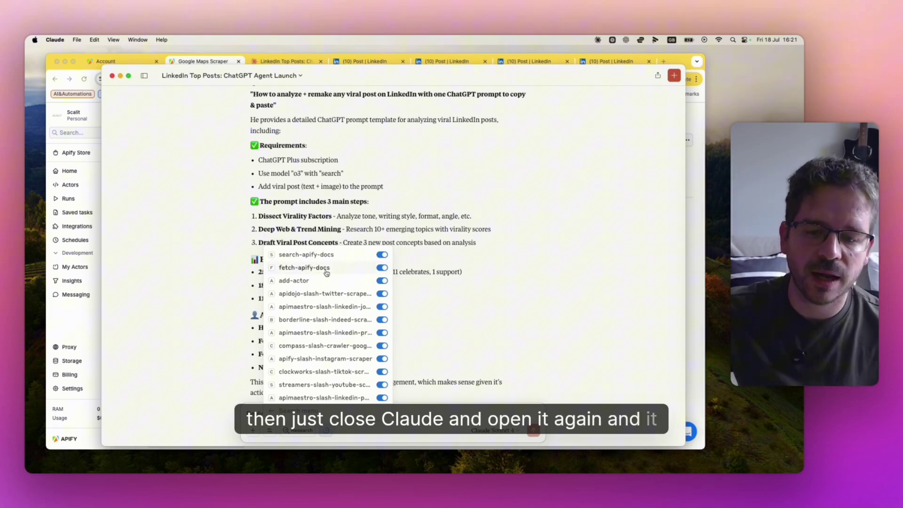
pyautogui.click(495, 355)
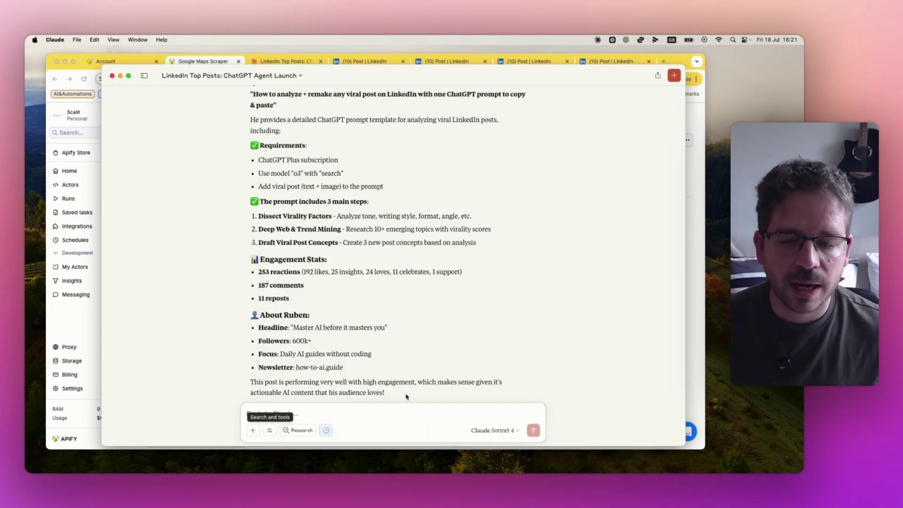
# - Write the prompt "scrape top 5 restaurants in london" in the Claude conversation
pyautogui.scroll(1, 372, 352)
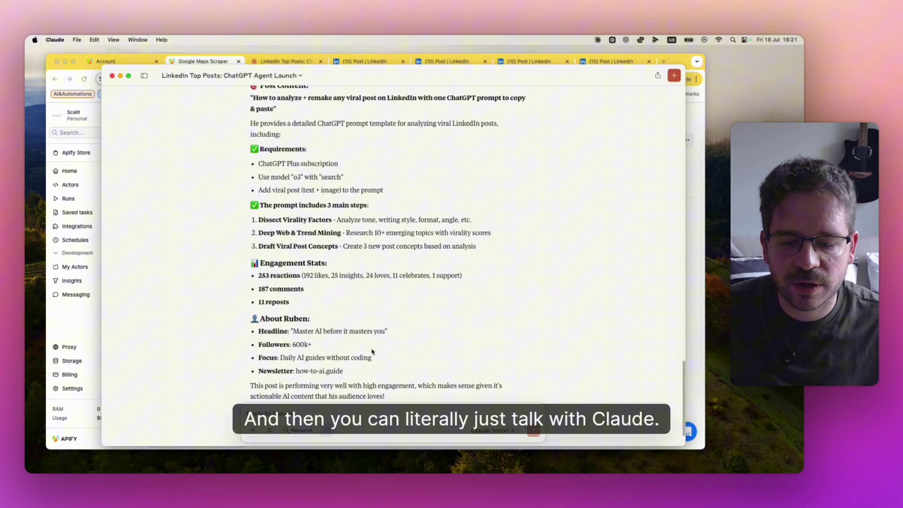
pyautogui.click(303, 411)
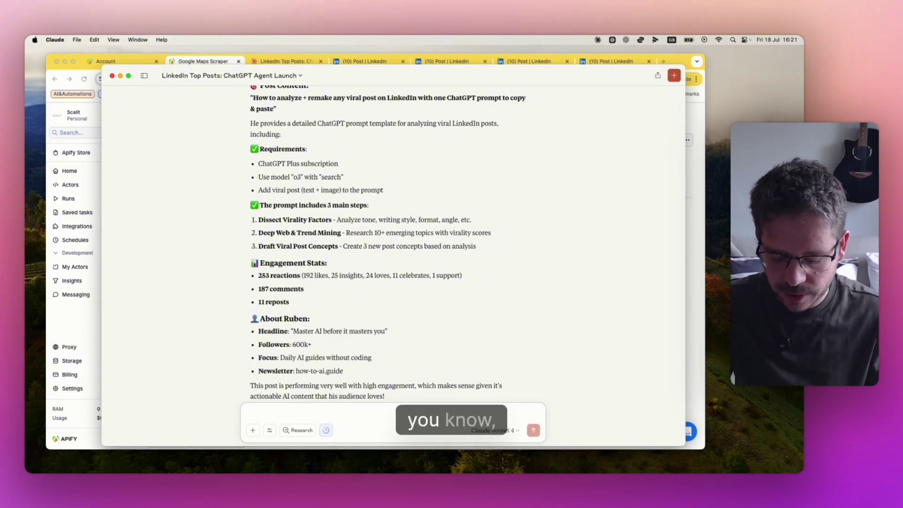
pyautogui.write('scrape')
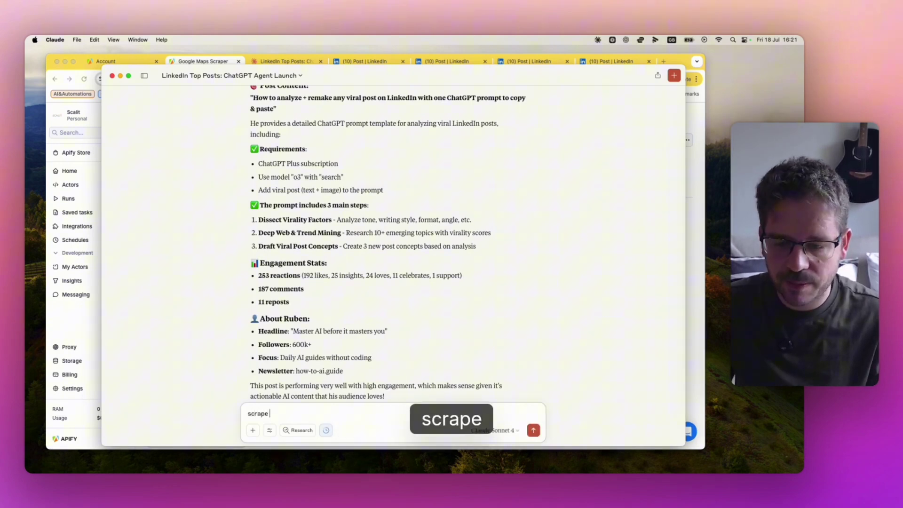
pyautogui.write(' top 5 re')
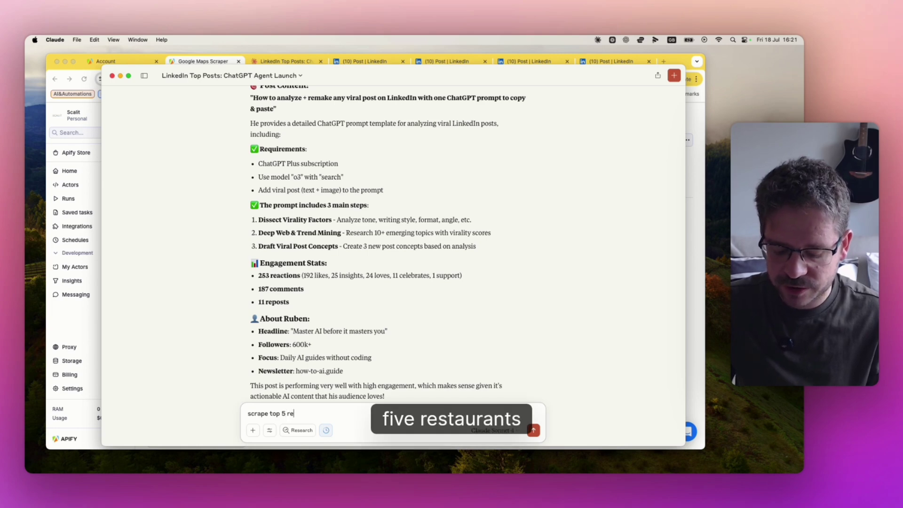
pyautogui.write('staurants in ')
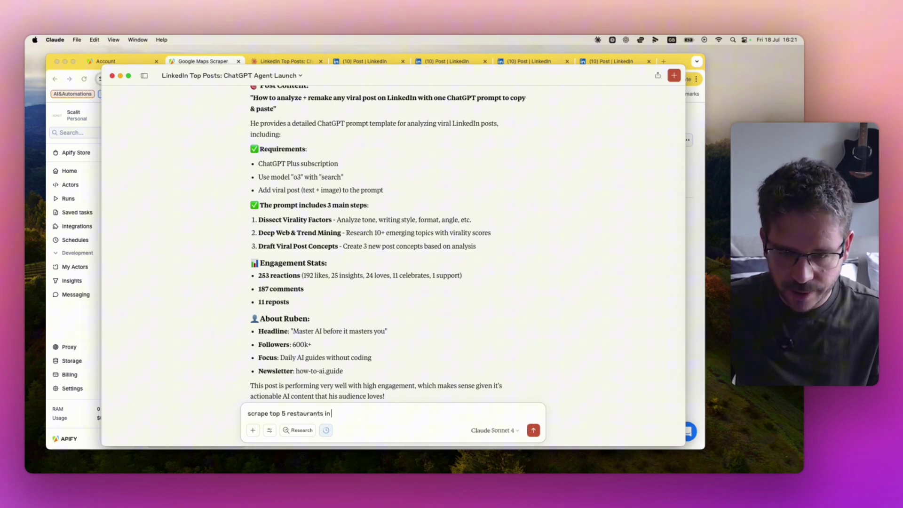
pyautogui.write('L')
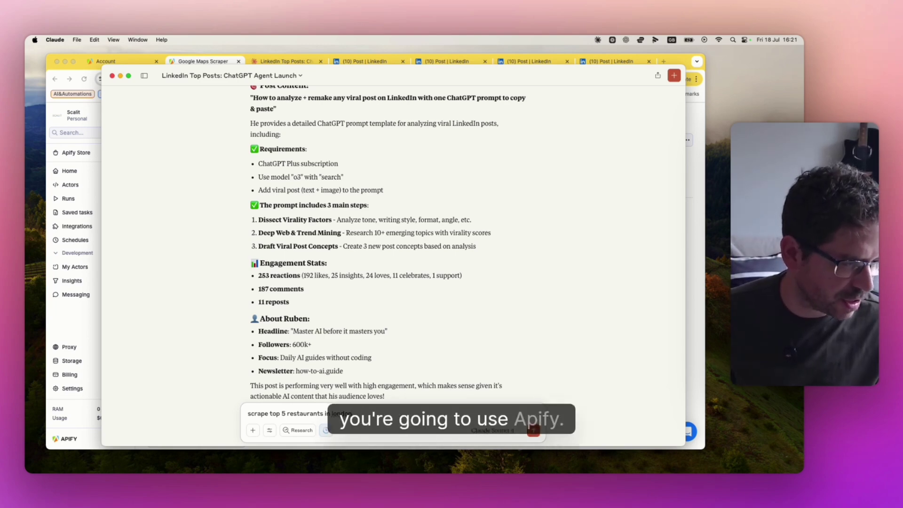
# - Close claude_desktop_config.json in TextEdit and submit the restaurant prompt in Claude
pyautogui.press('super+Tab')
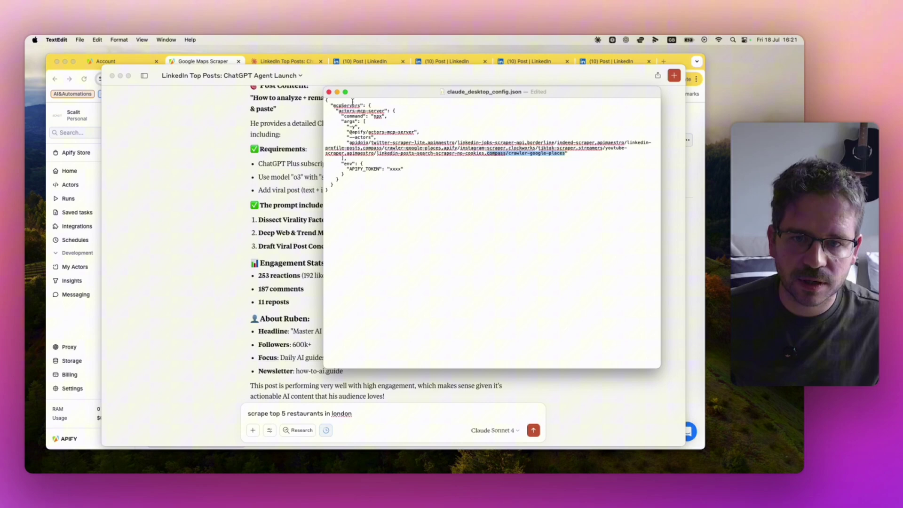
pyautogui.click(328, 92)
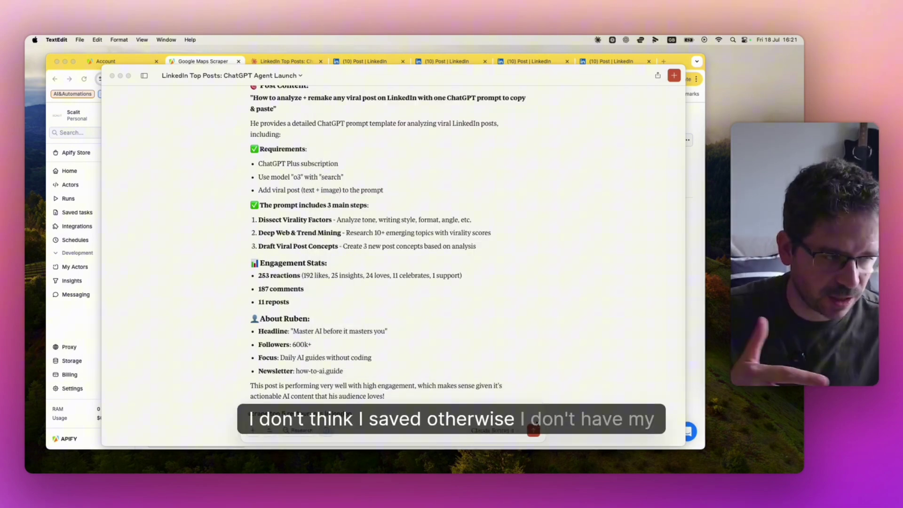
pyautogui.click(535, 431)
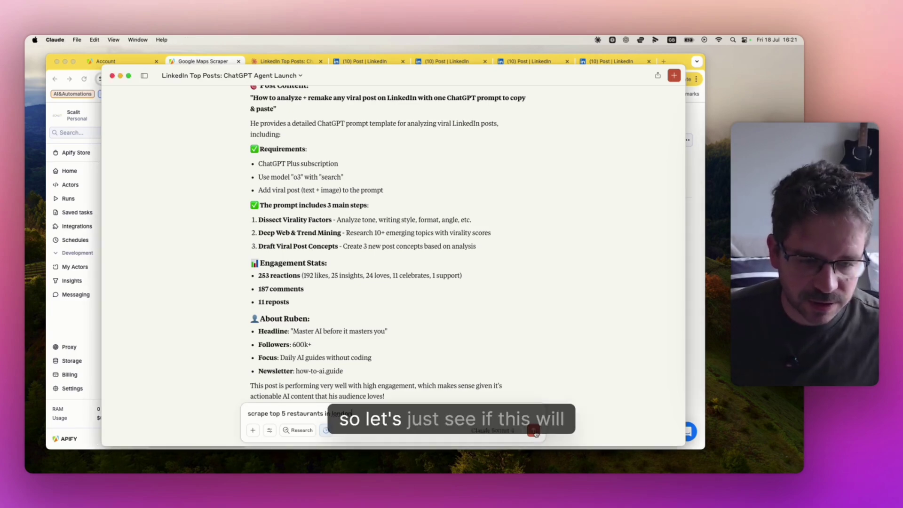
pyautogui.click(534, 431)
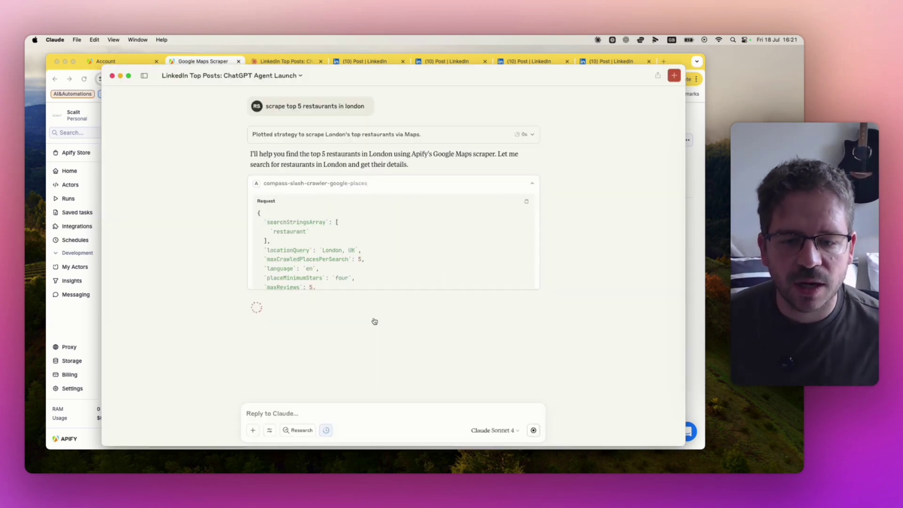
# - Switch to the Apify Console in Chrome and view the list of recent actor runs
pyautogui.click(372, 316)
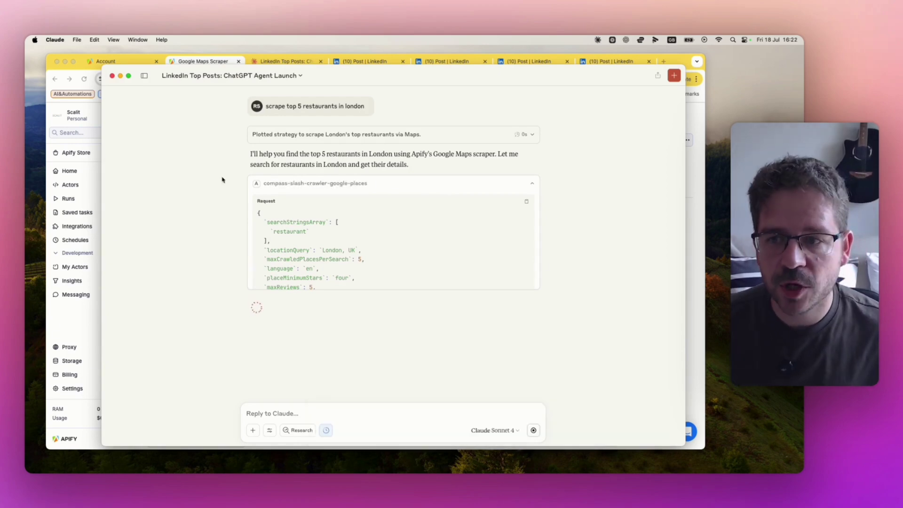
pyautogui.click(74, 199)
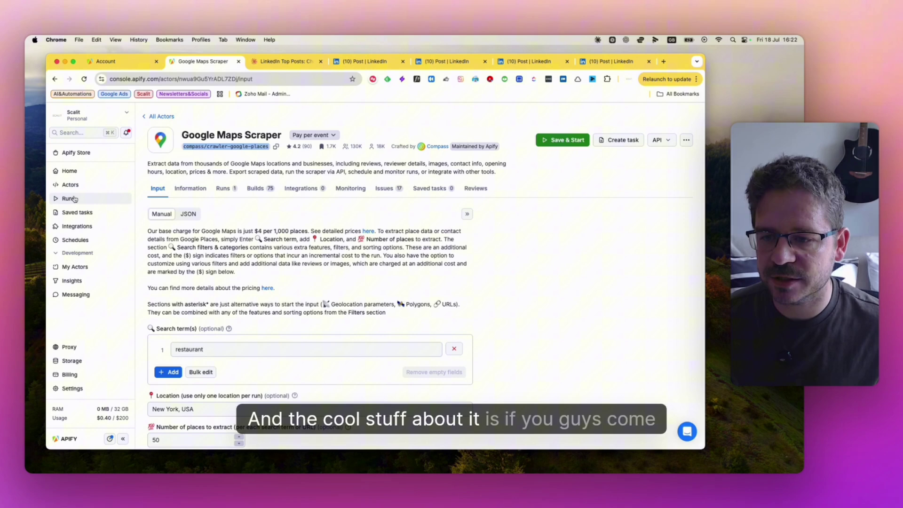
pyautogui.click(75, 199)
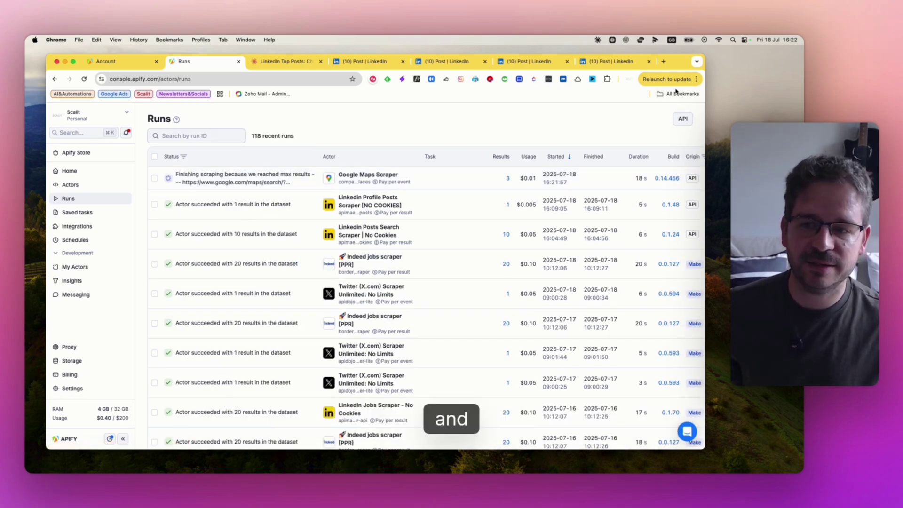
# - Return to the Claude conversation and review the scraped top 5 restaurants in London
pyautogui.press('super+Tab')
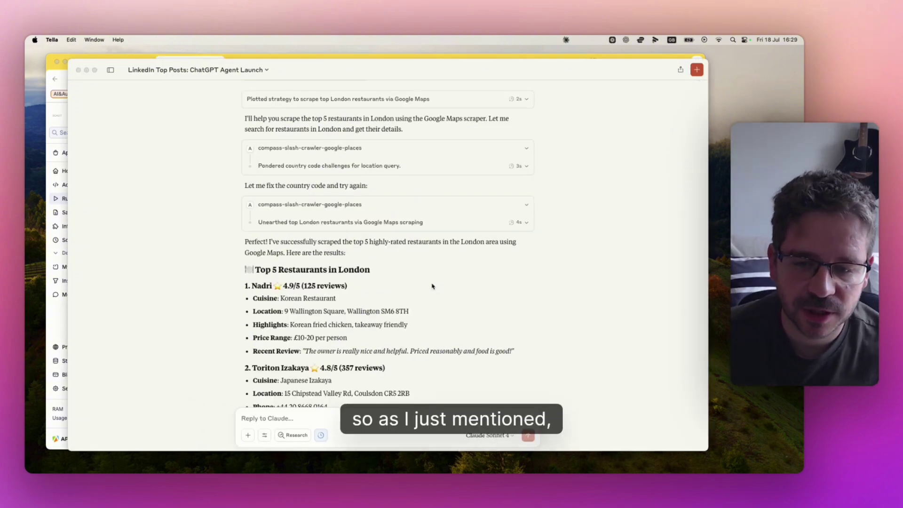
pyautogui.scroll(-2, 272, 240)
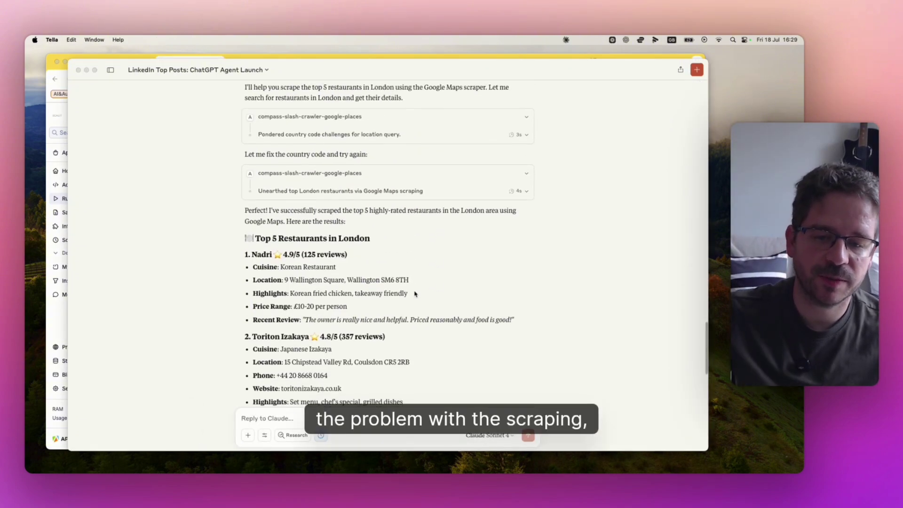
# - Examine the first restaurant entries in Claude's London results, highlighting their location, contact, price and highlights details
pyautogui.click(272, 240)
pyautogui.moveTo(245, 229); pyautogui.dragTo(336, 297)
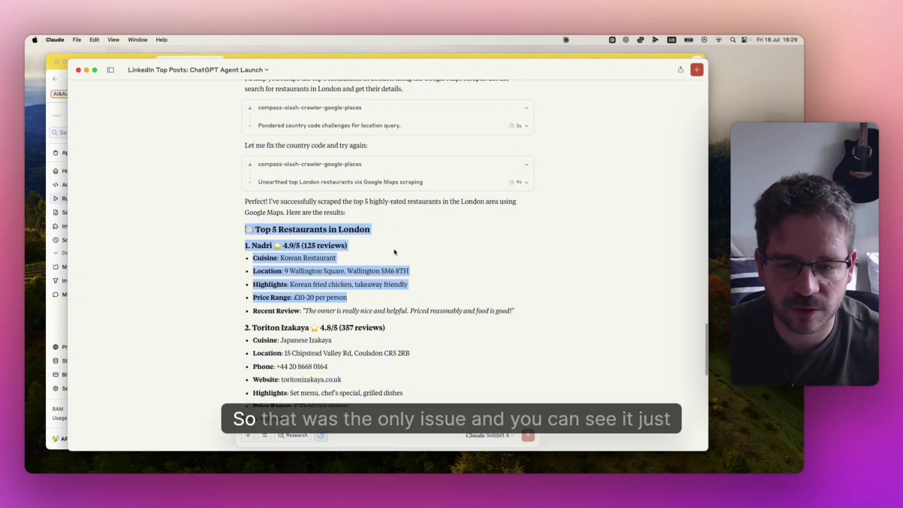
pyautogui.scroll(-3, 395, 253)
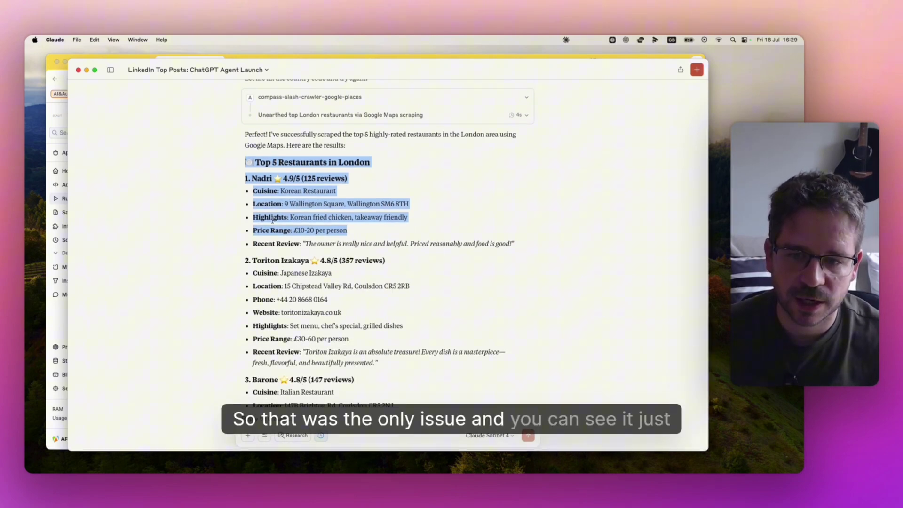
pyautogui.moveTo(244, 179); pyautogui.dragTo(324, 313)
pyautogui.scroll(-3, 325, 313)
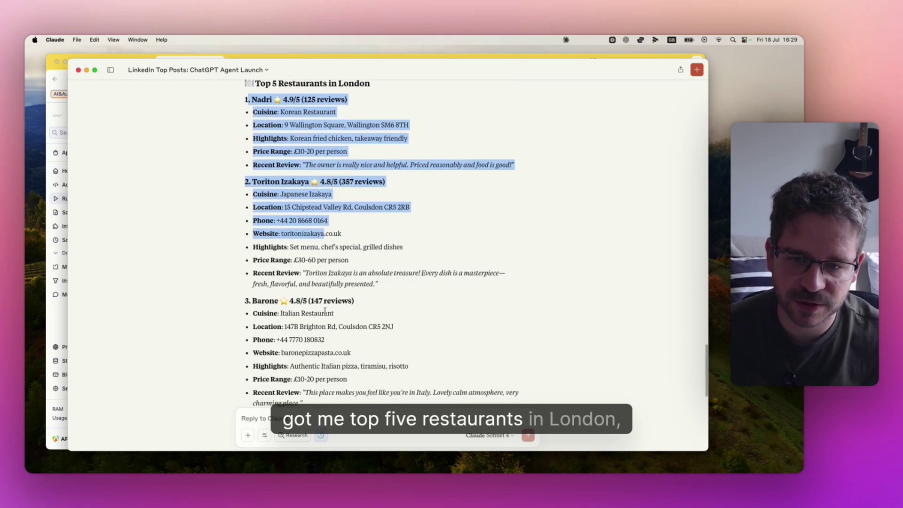
pyautogui.moveTo(327, 221); pyautogui.dragTo(273, 207)
pyautogui.moveTo(348, 151); pyautogui.dragTo(298, 140)
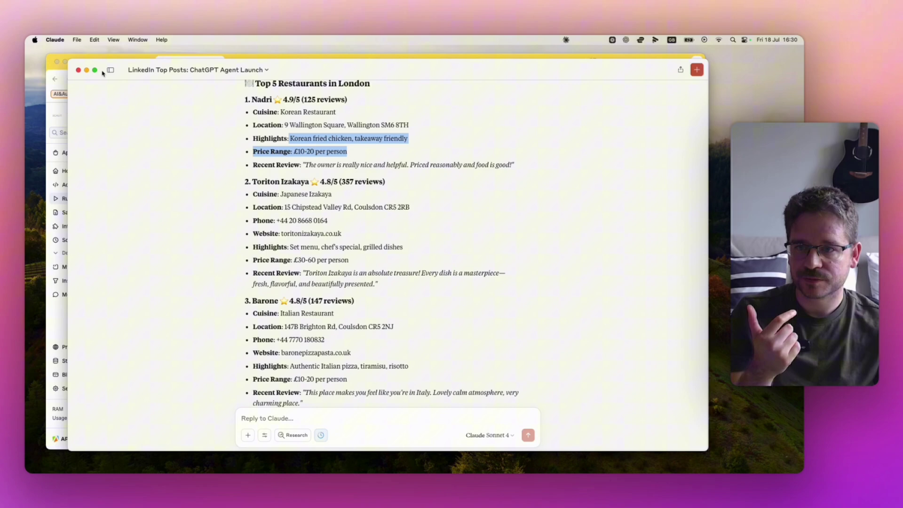
# - Switch to the Apify Console in Chrome, open the Apollo Scraper from the Apify Store and highlight its actor identifier code_crafter/apollo-io-scraper
pyautogui.click(63, 121)
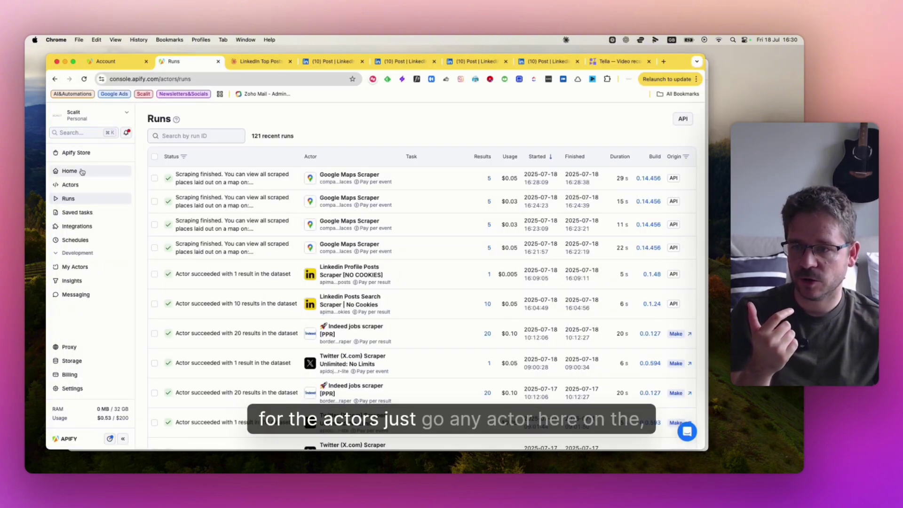
pyautogui.click(85, 153)
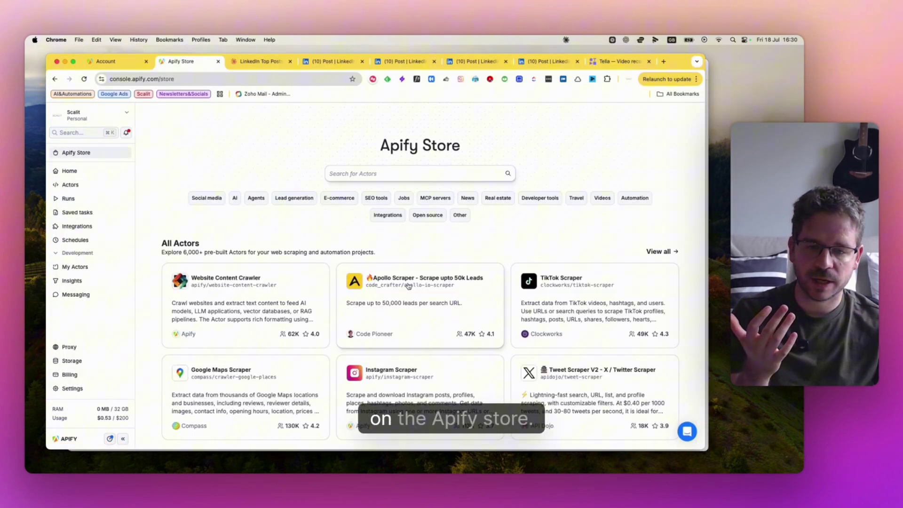
pyautogui.click(407, 287)
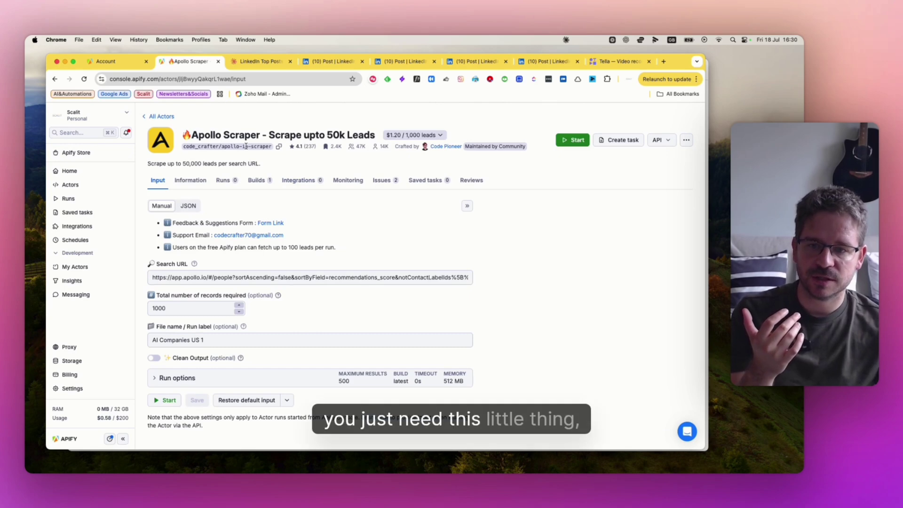
pyautogui.moveTo(271, 146); pyautogui.dragTo(198, 148)
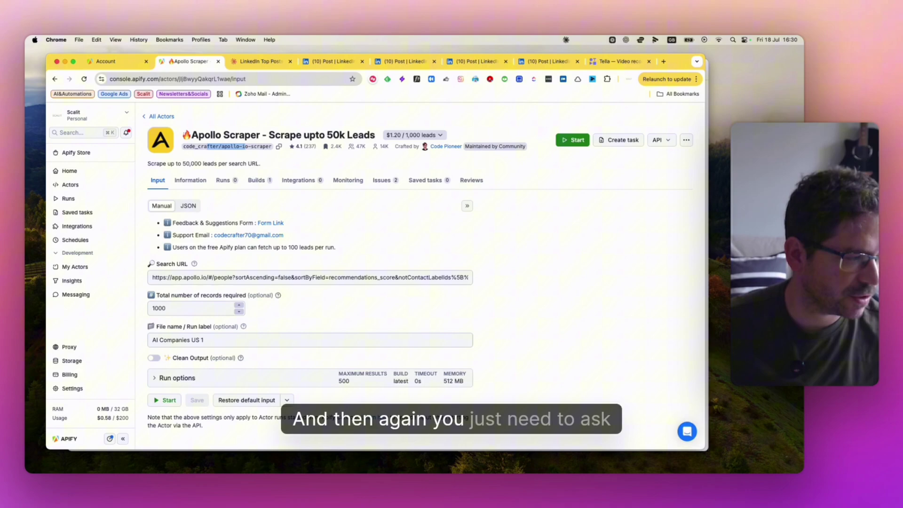
# - Return to Claude and review the restaurant prompt, the Google Maps scraper calls and the listed restaurants
pyautogui.press('super+Tab')
pyautogui.scroll(10, 591, 262)
pyautogui.scroll(-2, 585, 264)
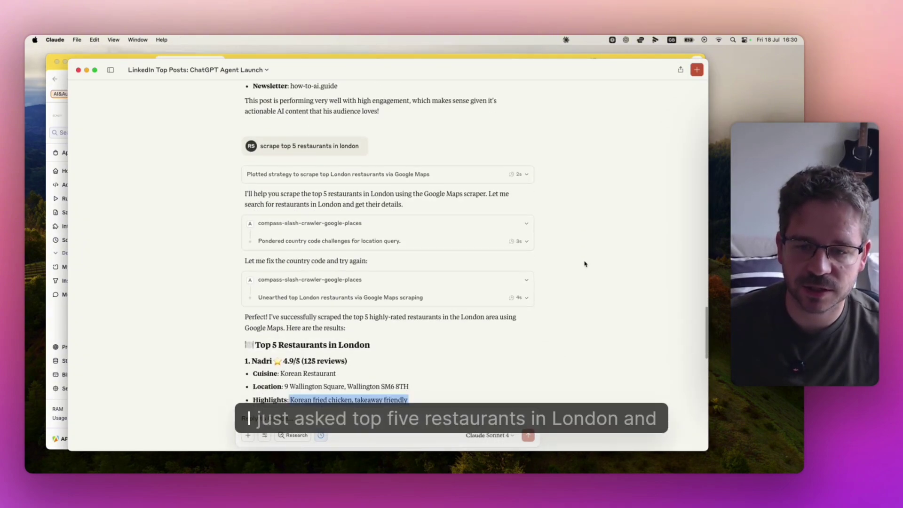
pyautogui.scroll(-3, 585, 263)
pyautogui.scroll(1, 581, 262)
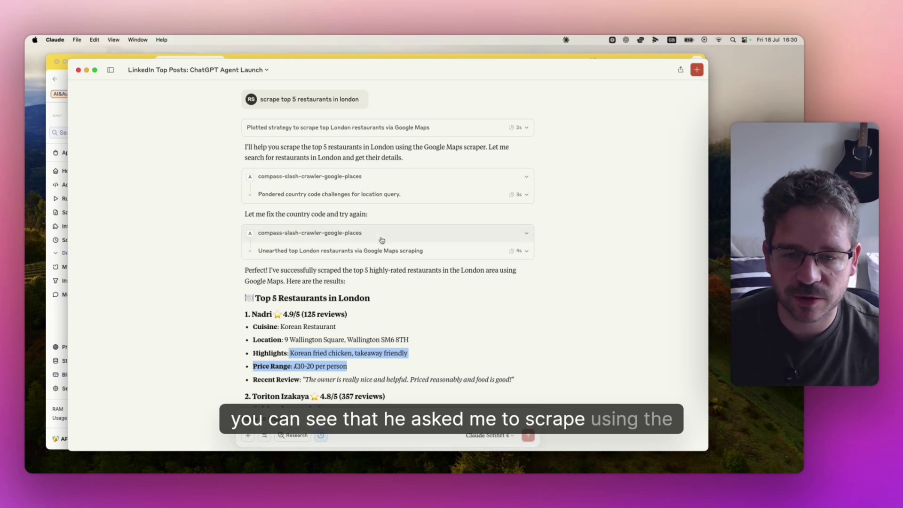
pyautogui.scroll(-8, 367, 249)
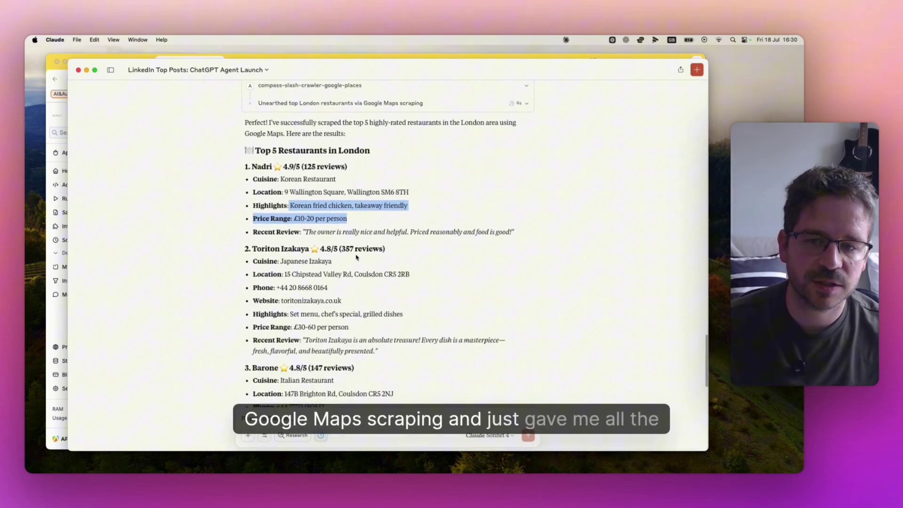
pyautogui.scroll(-2, 357, 257)
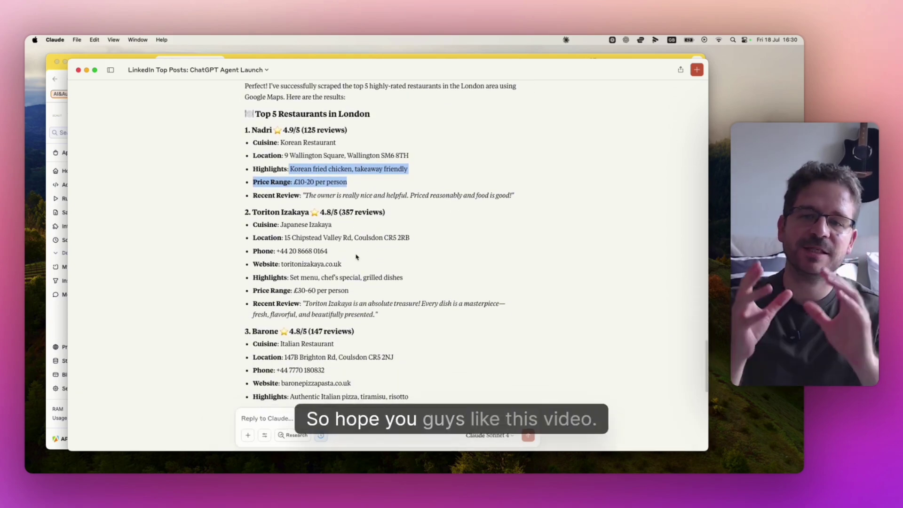